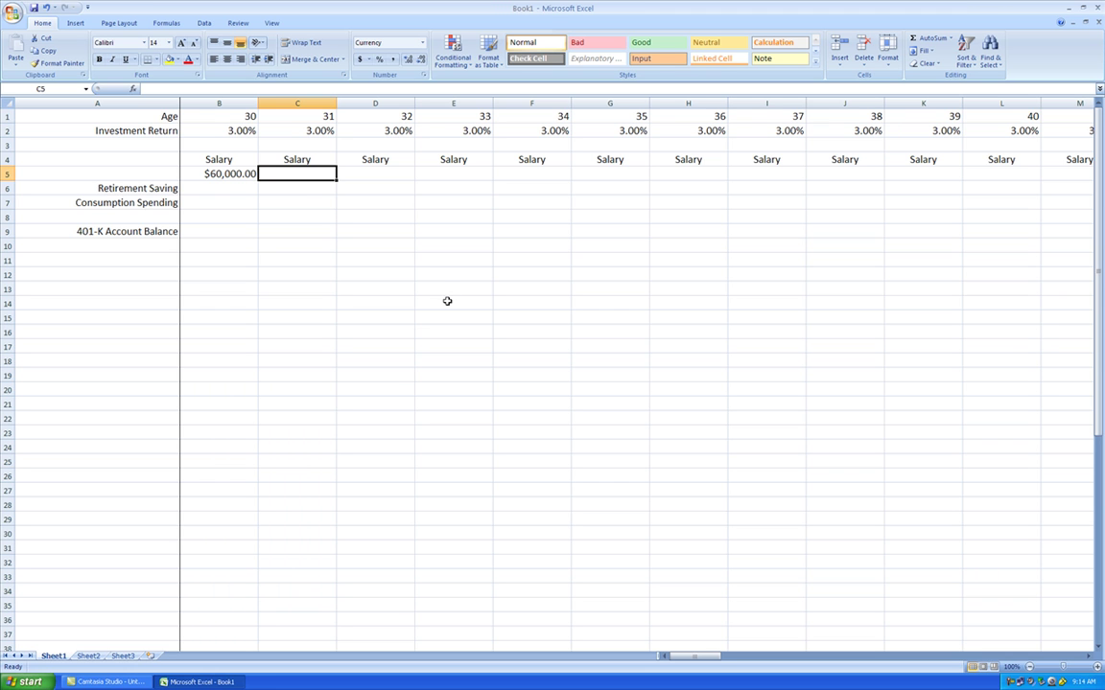
- Enter the salary formula =B5 in cell C5 and fill it across row 5 to age 67 in column AM
{"action": "type", "text": "="}
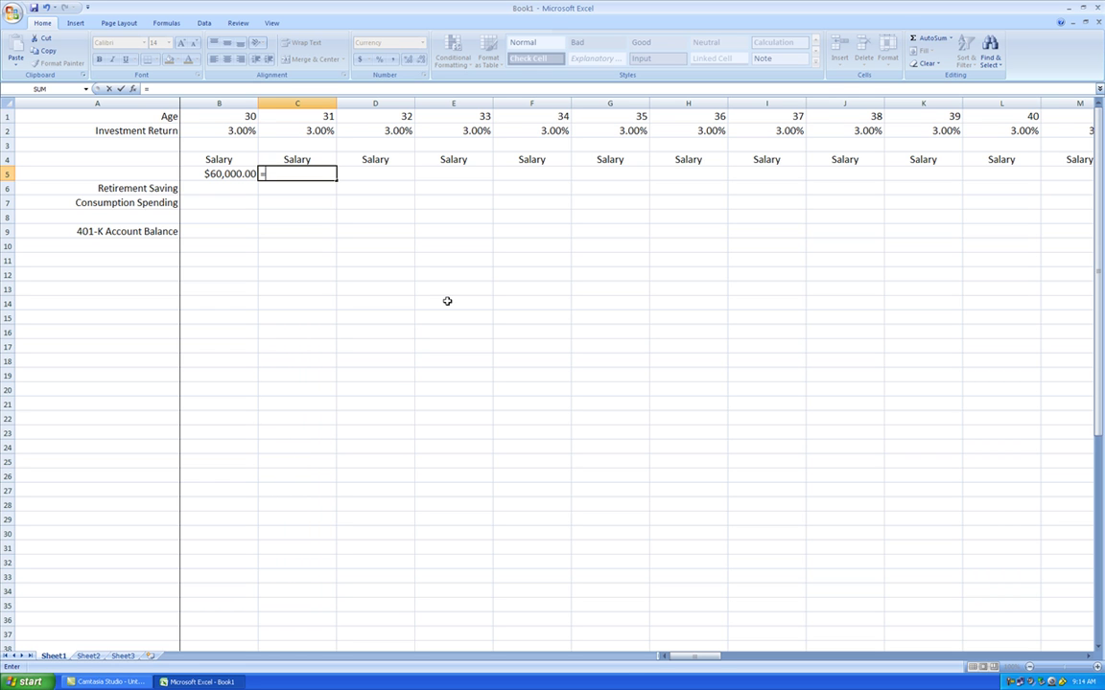
{"action": "type", "text": "b5"}
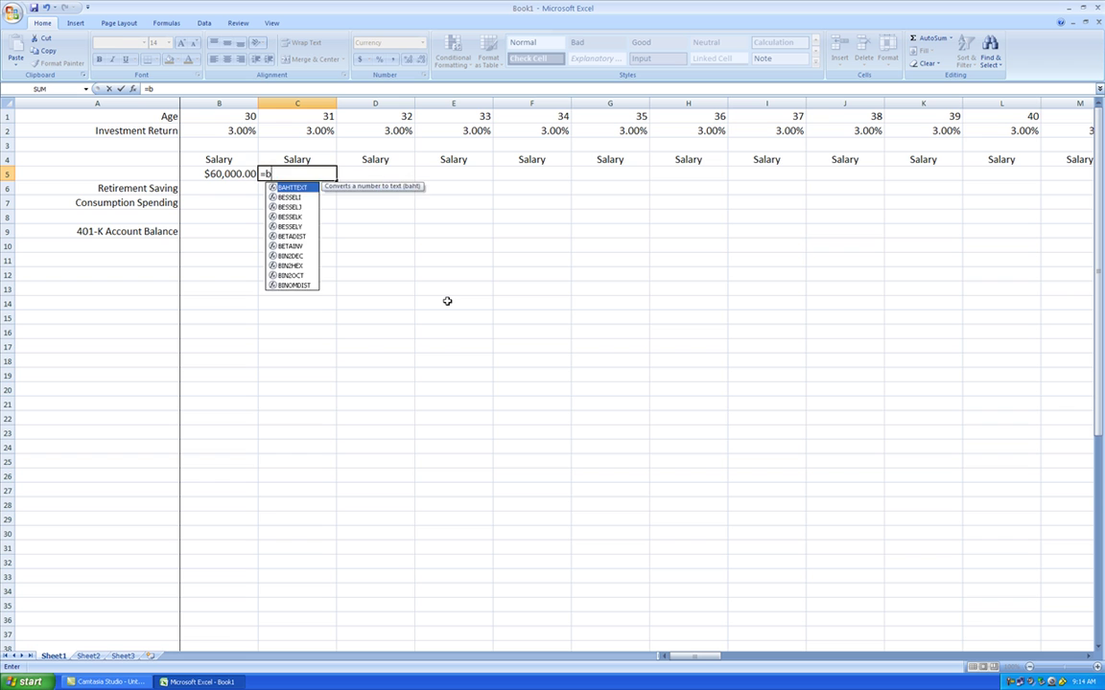
{"action": "left_click", "coordinate": [459, 238]}
{"action": "left_click", "coordinate": [299, 174]}
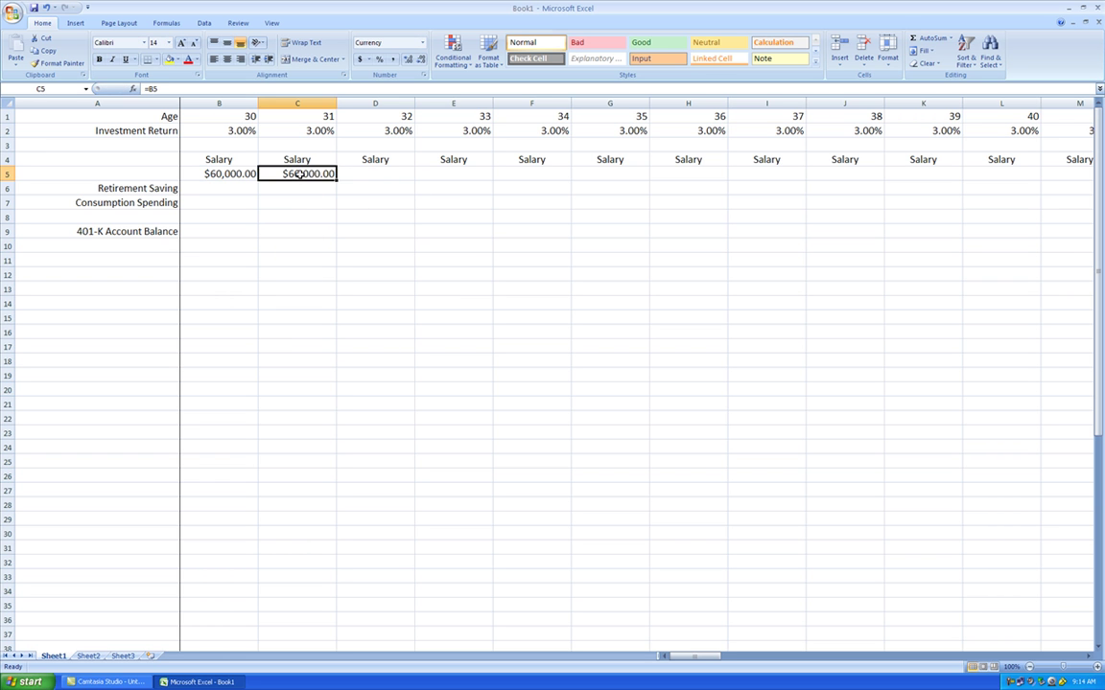
{"action": "left_click_drag", "start_coordinate": [336, 180], "coordinate": [898, 193]}
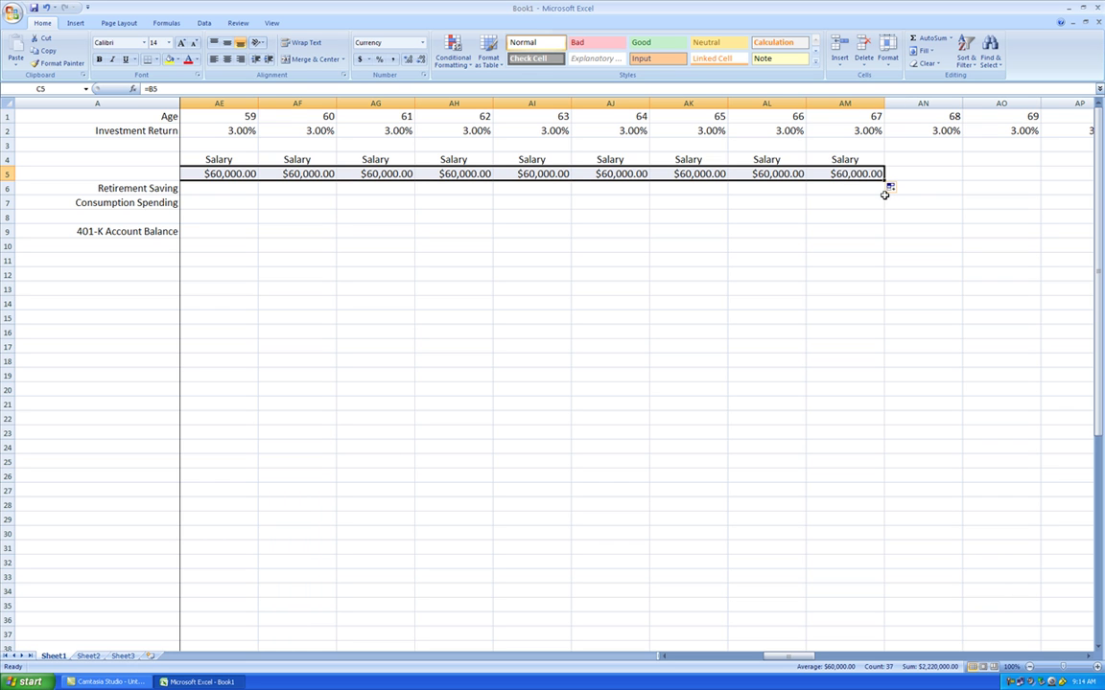
{"action": "left_click", "coordinate": [851, 198]}
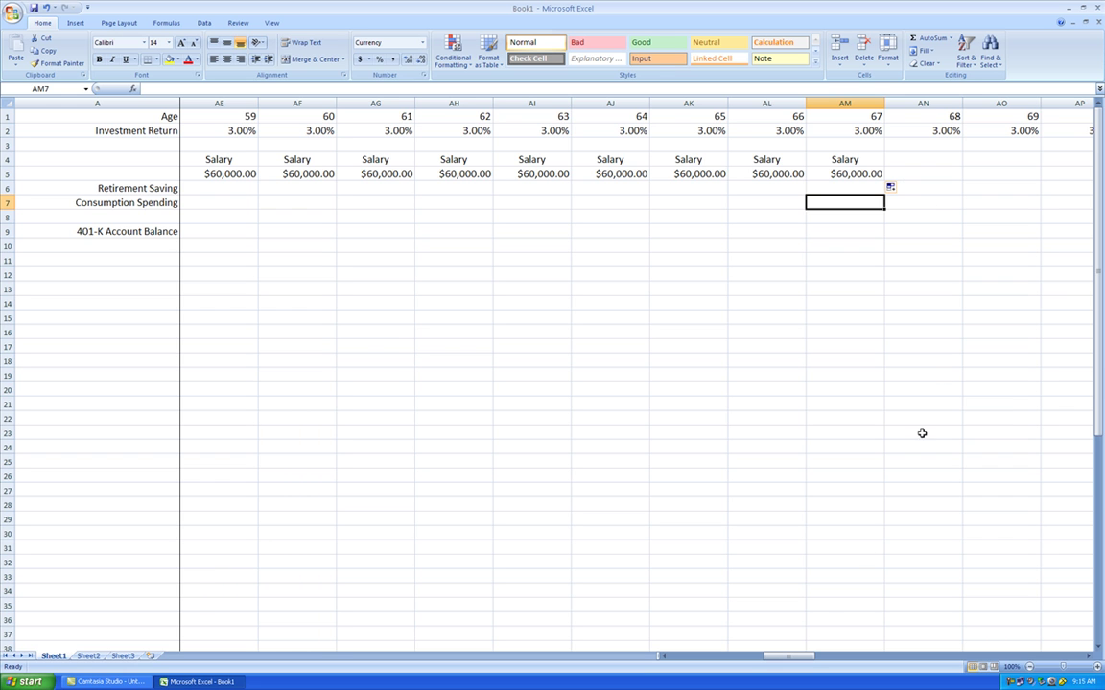
- Enter 6000 as the retirement saving for age 30 in cell B6
{"action": "left_click_drag", "start_coordinate": [791, 656], "coordinate": [688, 659]}
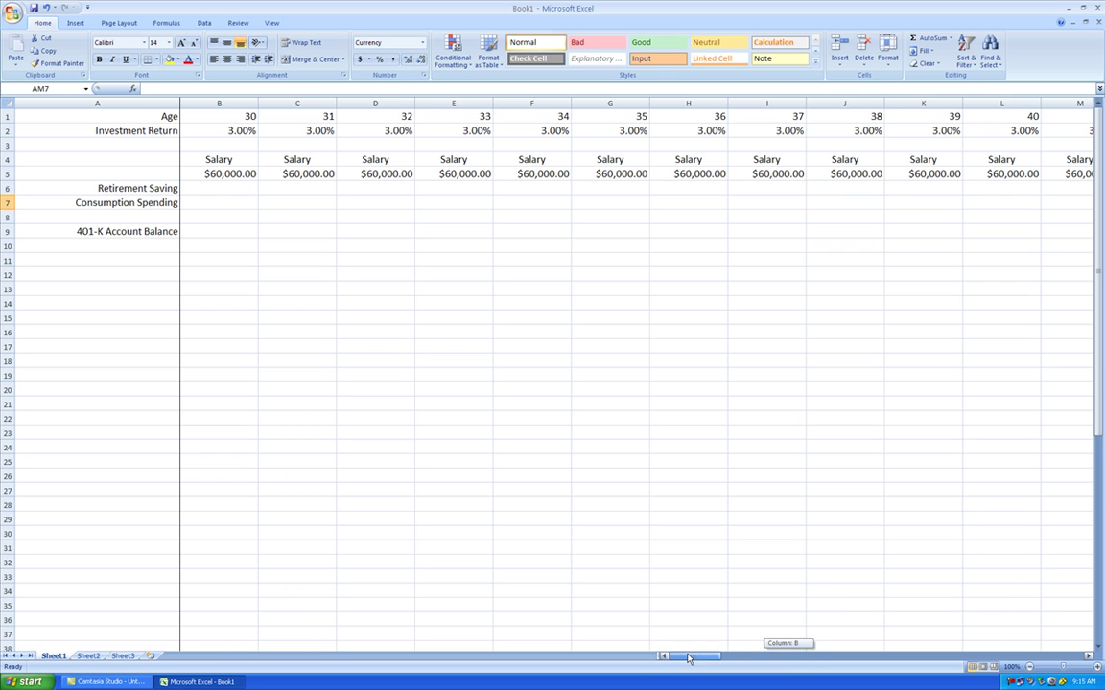
{"action": "left_click", "coordinate": [209, 191]}
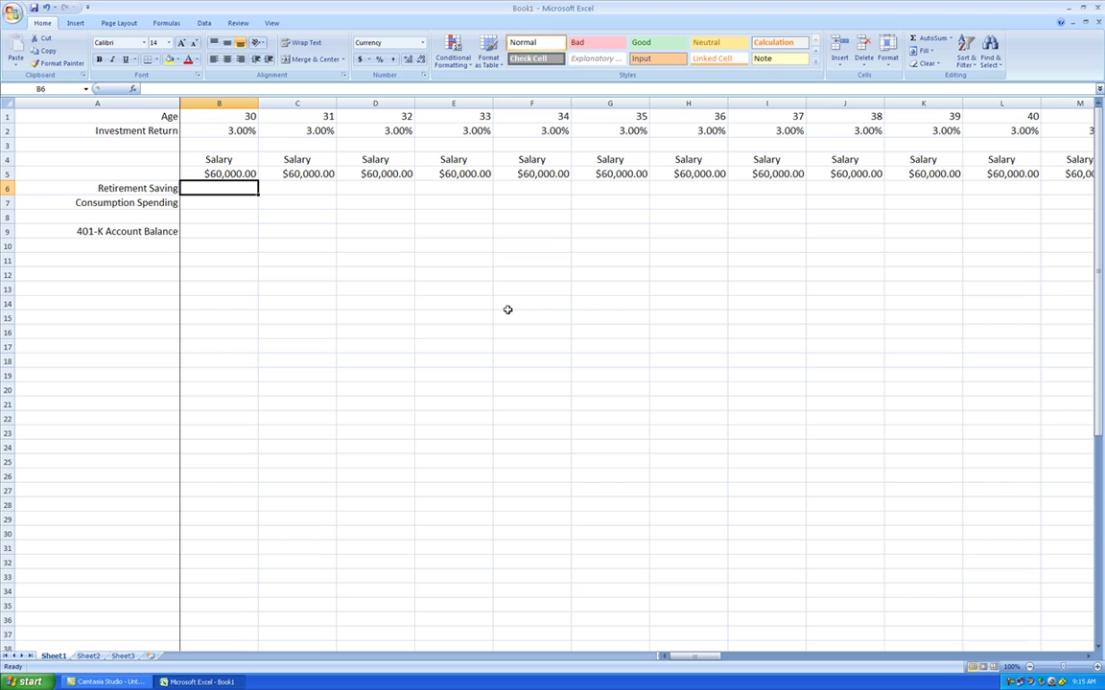
{"action": "type", "text": "6000"}
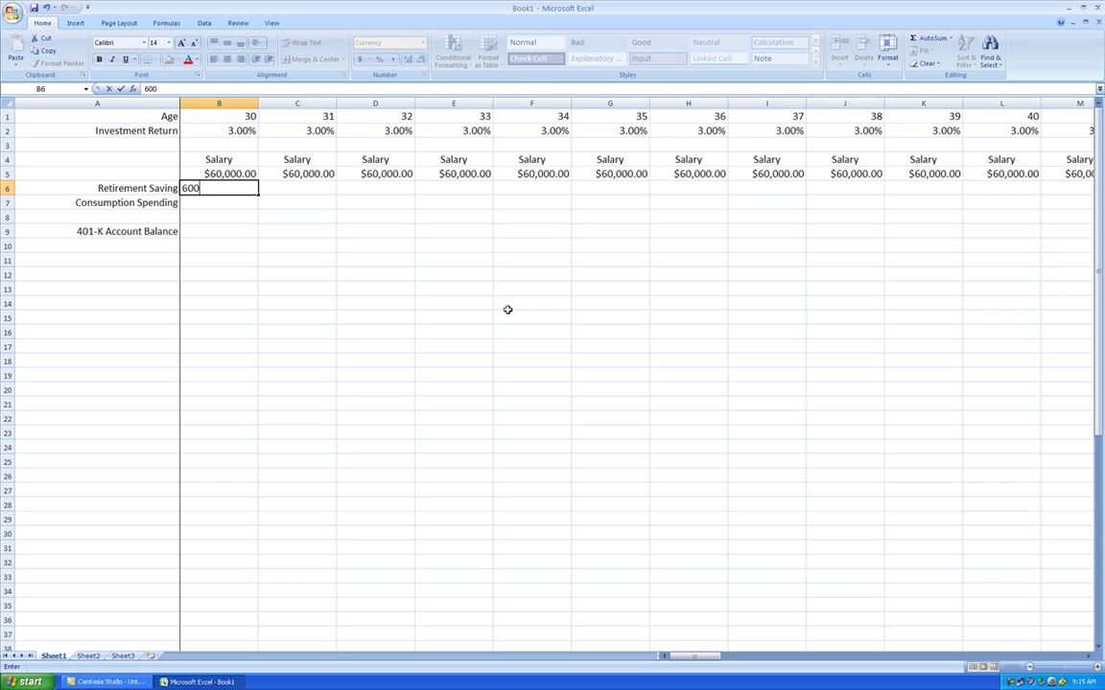
{"action": "left_click", "coordinate": [229, 250]}
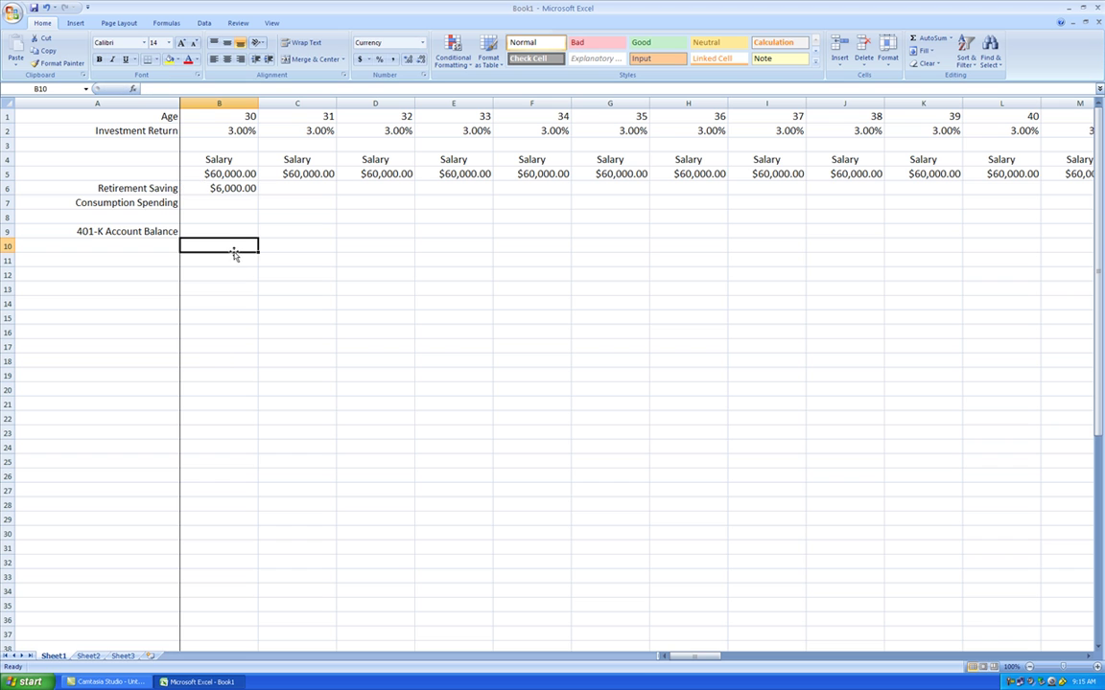
- Enter =B6 as the retirement saving in cell C6 and fill it across row 6 to age 67 in column AM
{"action": "left_click", "coordinate": [296, 189]}
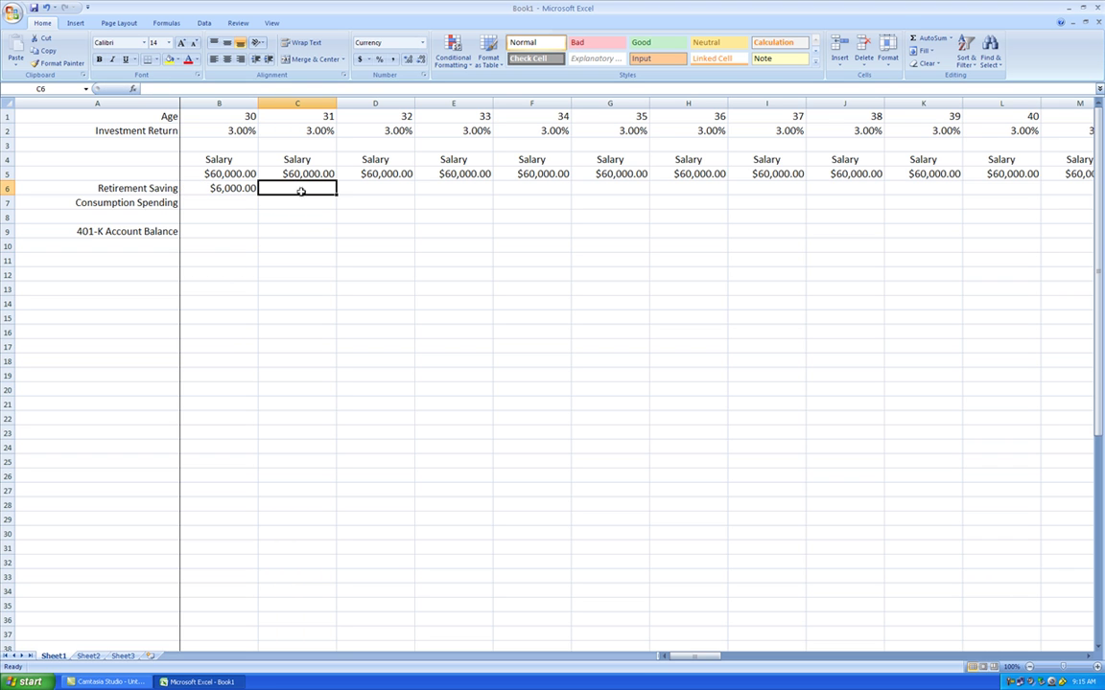
{"action": "type", "text": "="}
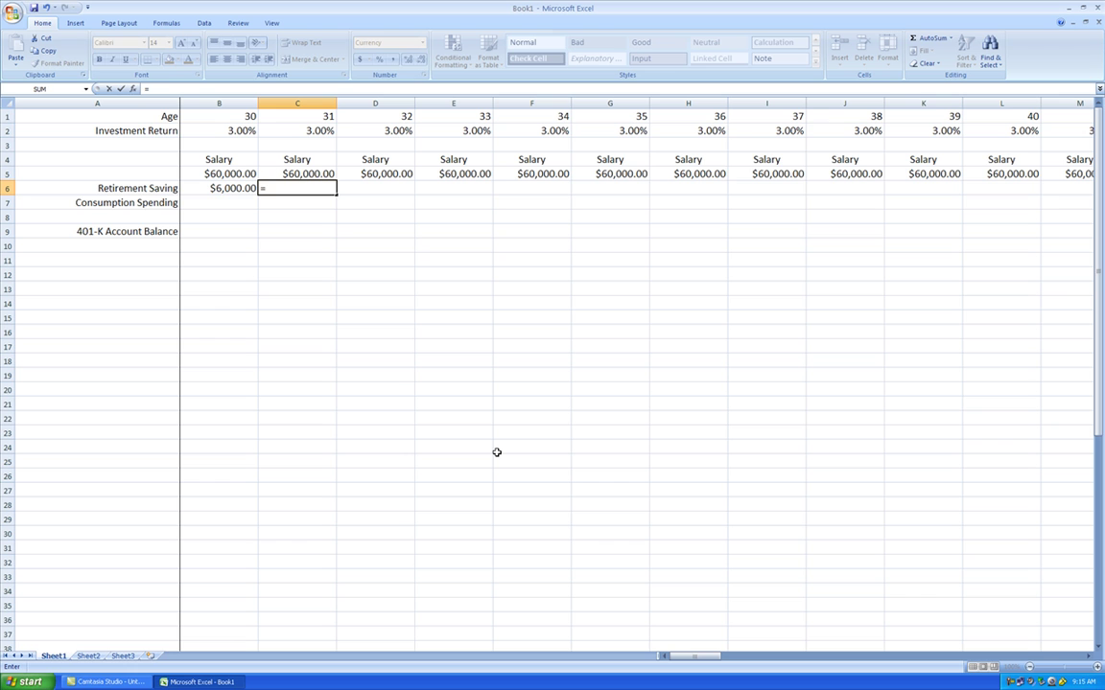
{"action": "type", "text": "b"}
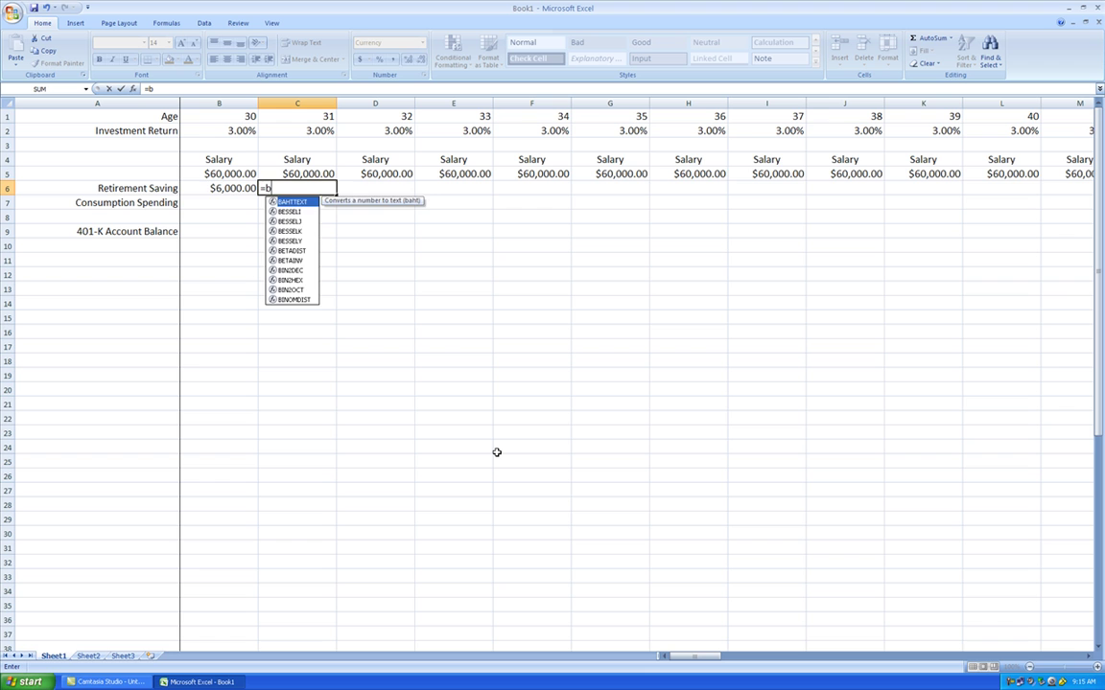
{"action": "type", "text": "6"}
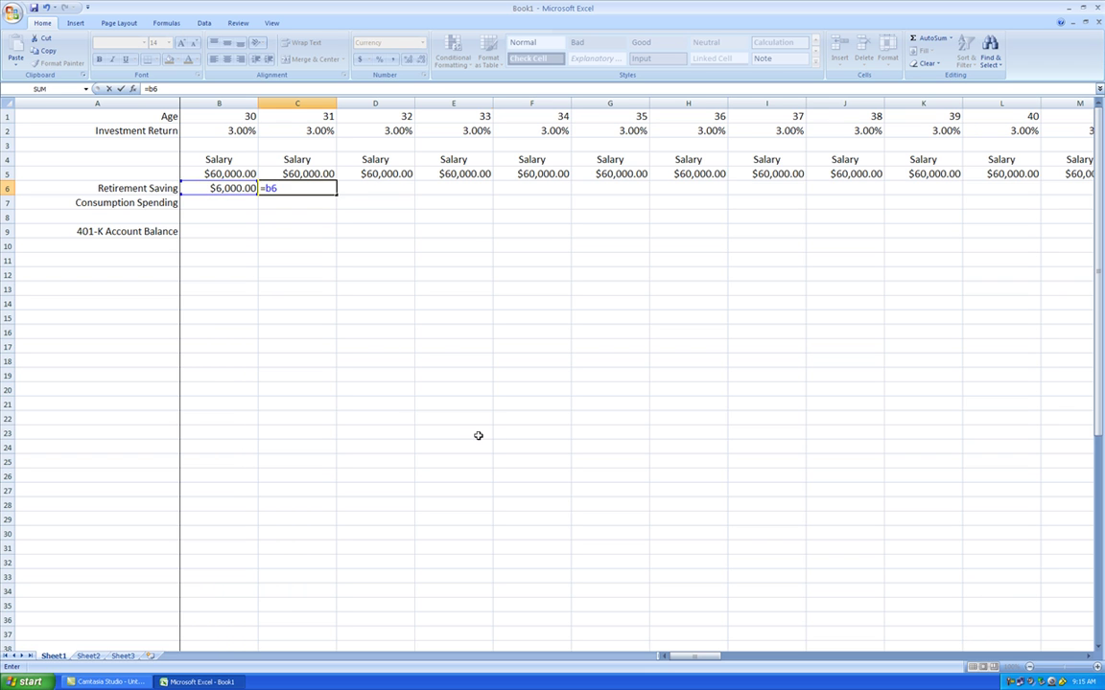
{"action": "left_click", "coordinate": [479, 437]}
{"action": "left_click", "coordinate": [291, 189]}
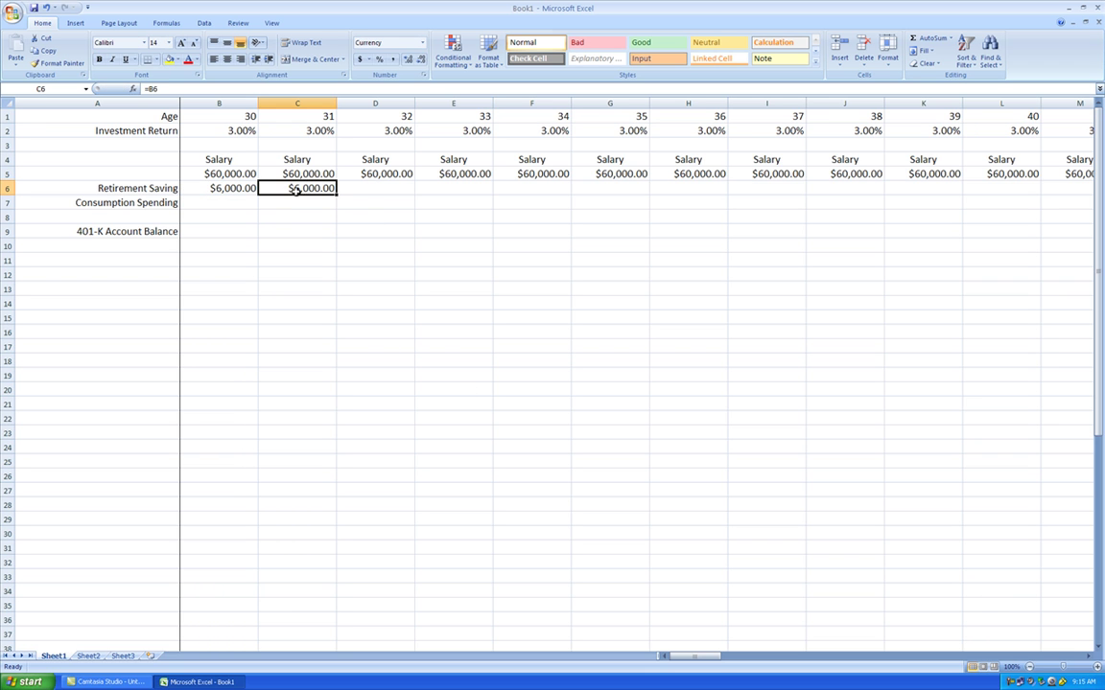
{"action": "left_click_drag", "start_coordinate": [339, 194], "coordinate": [892, 202]}
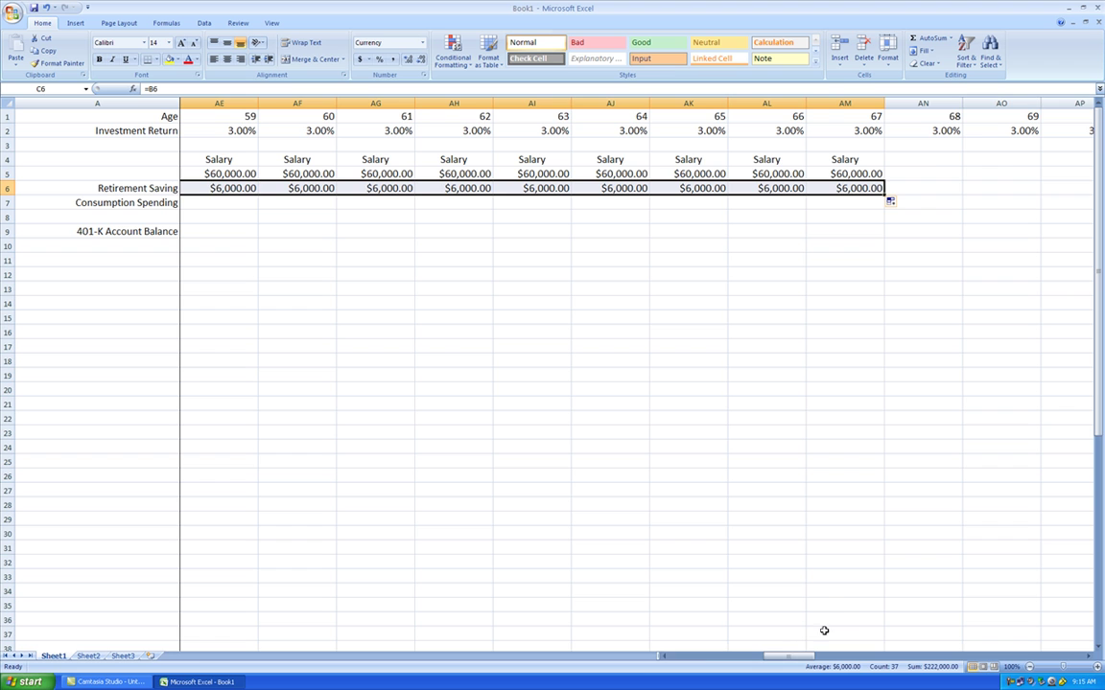
- Calculate consumption spending in cell B7 with =B5-B6 and fill the formula across row 7 to age 67 in column AM
{"action": "left_click_drag", "start_coordinate": [789, 658], "coordinate": [687, 656]}
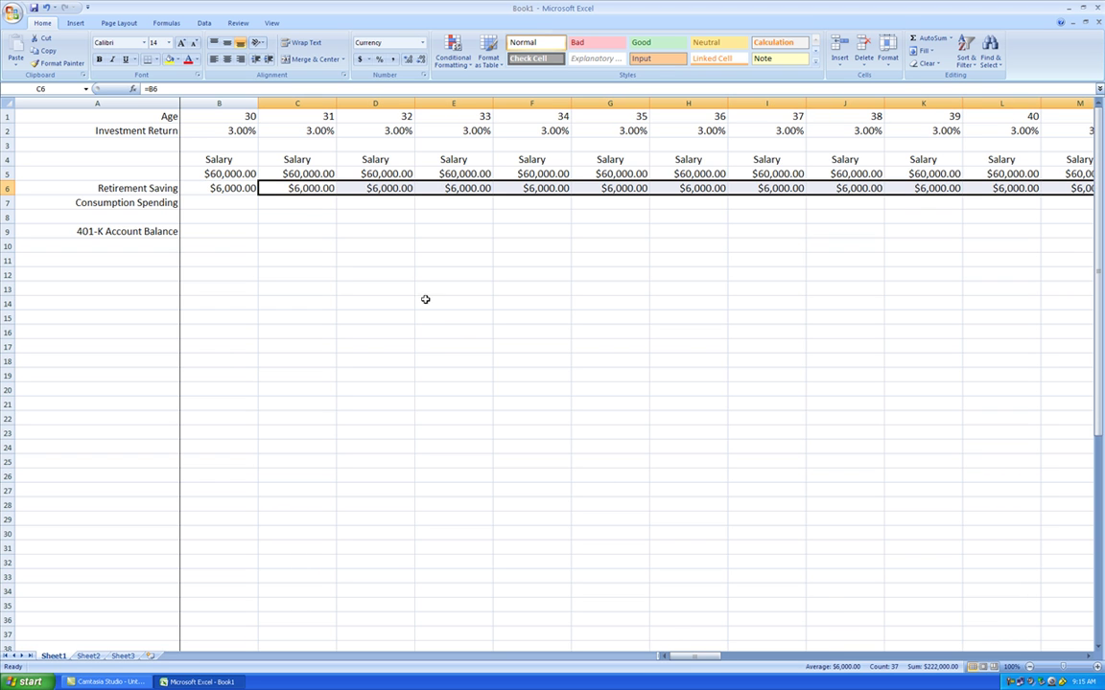
{"action": "left_click", "coordinate": [217, 171]}
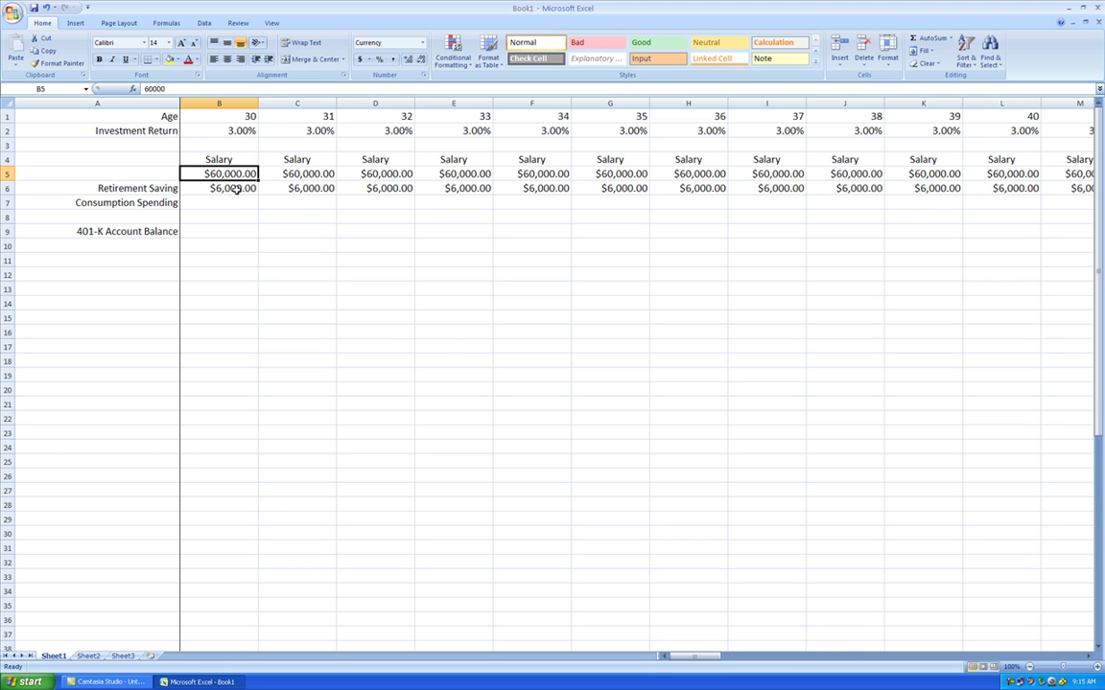
{"action": "left_click", "coordinate": [231, 201]}
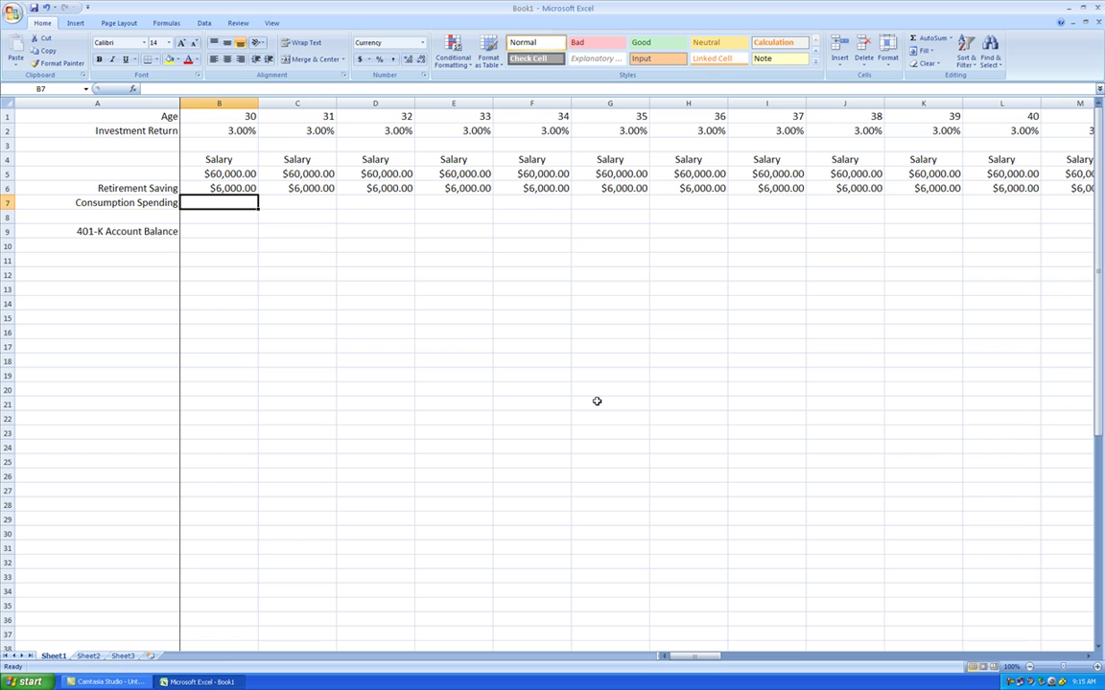
{"action": "type", "text": "="}
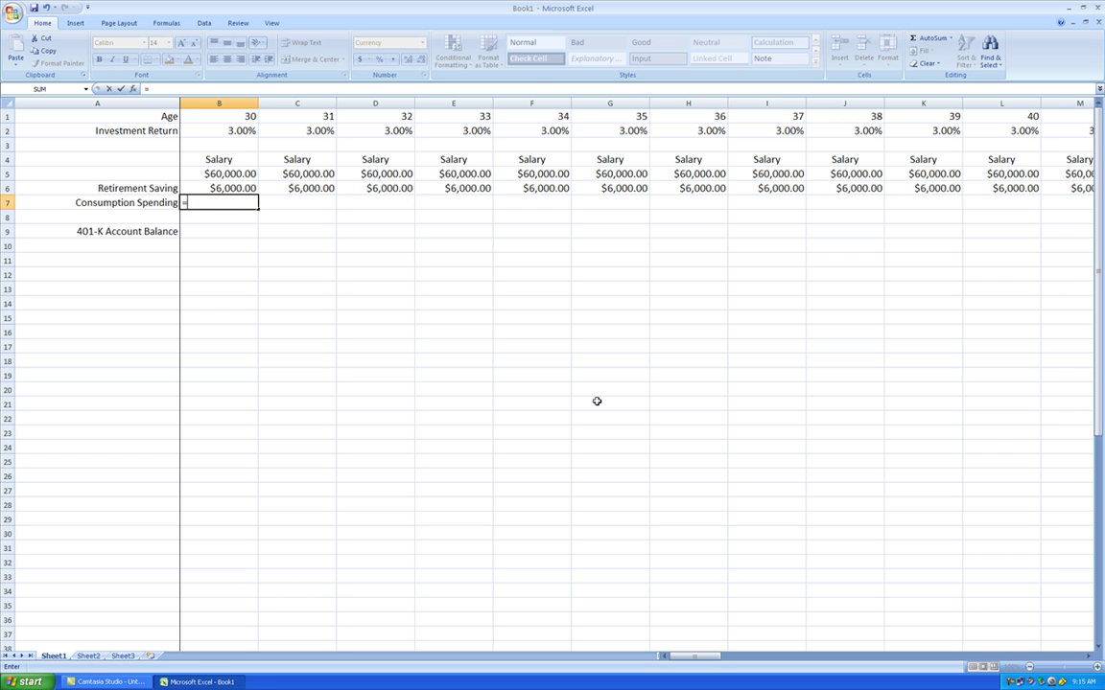
{"action": "type", "text": "b"}
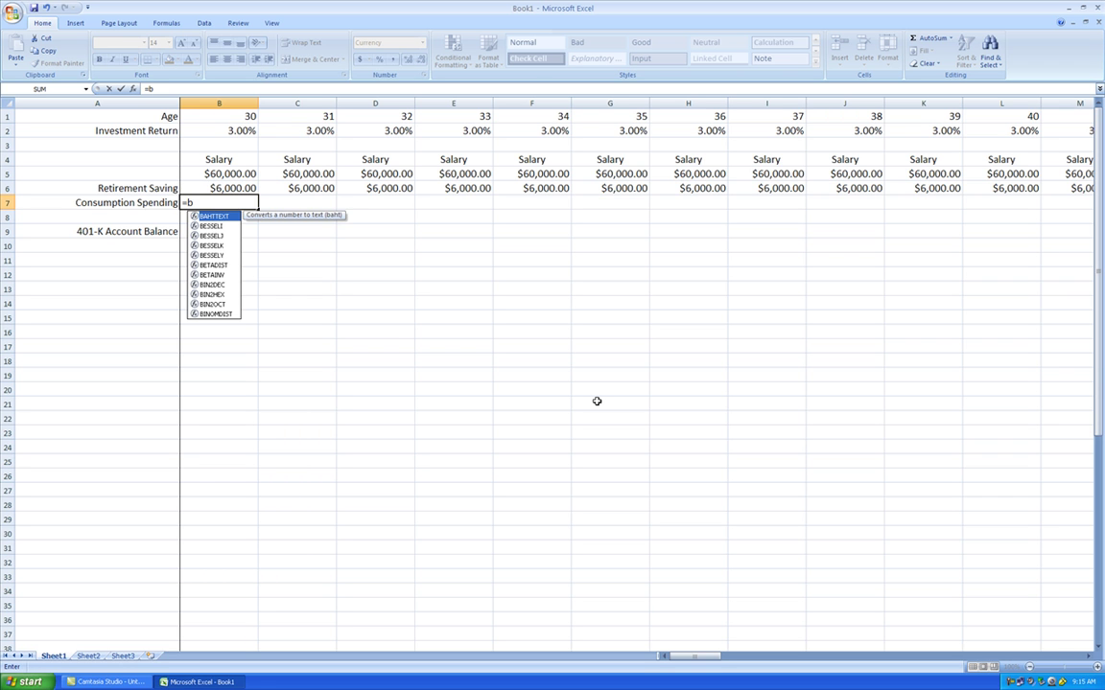
{"action": "type", "text": "5-b"}
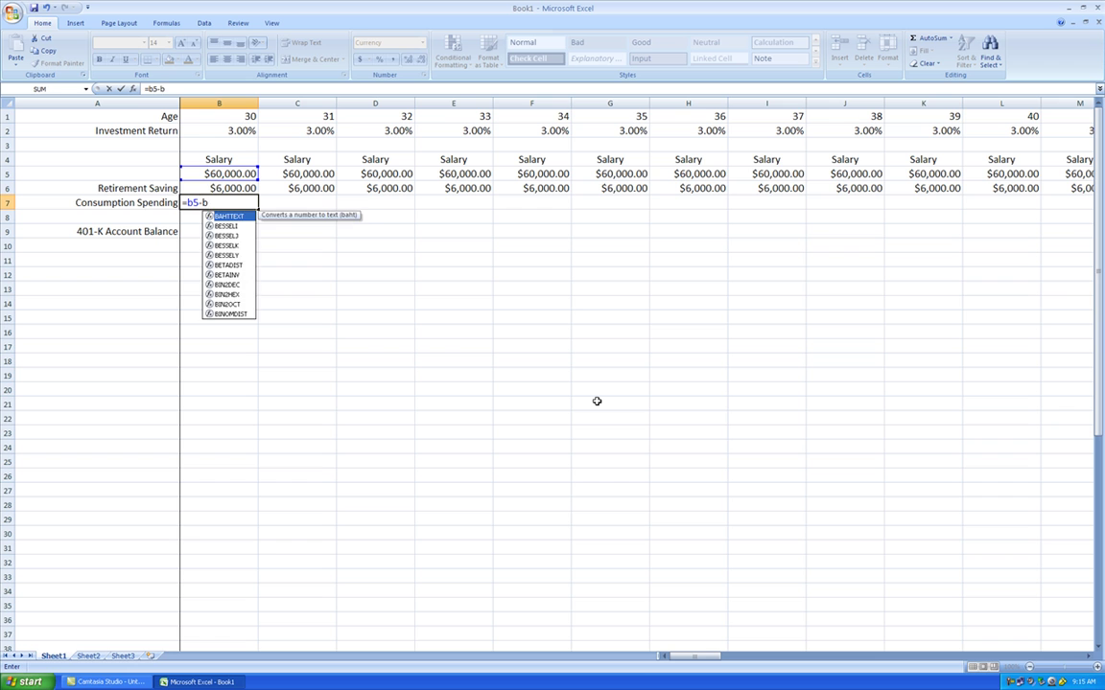
{"action": "type", "text": "6"}
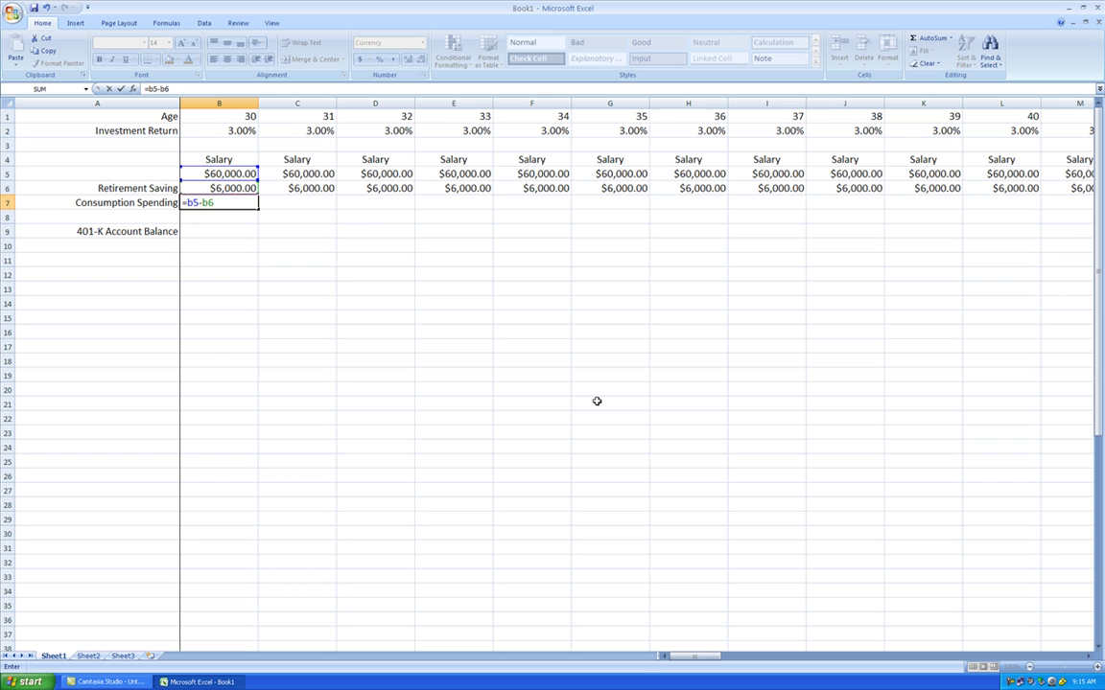
{"action": "left_click", "coordinate": [218, 260]}
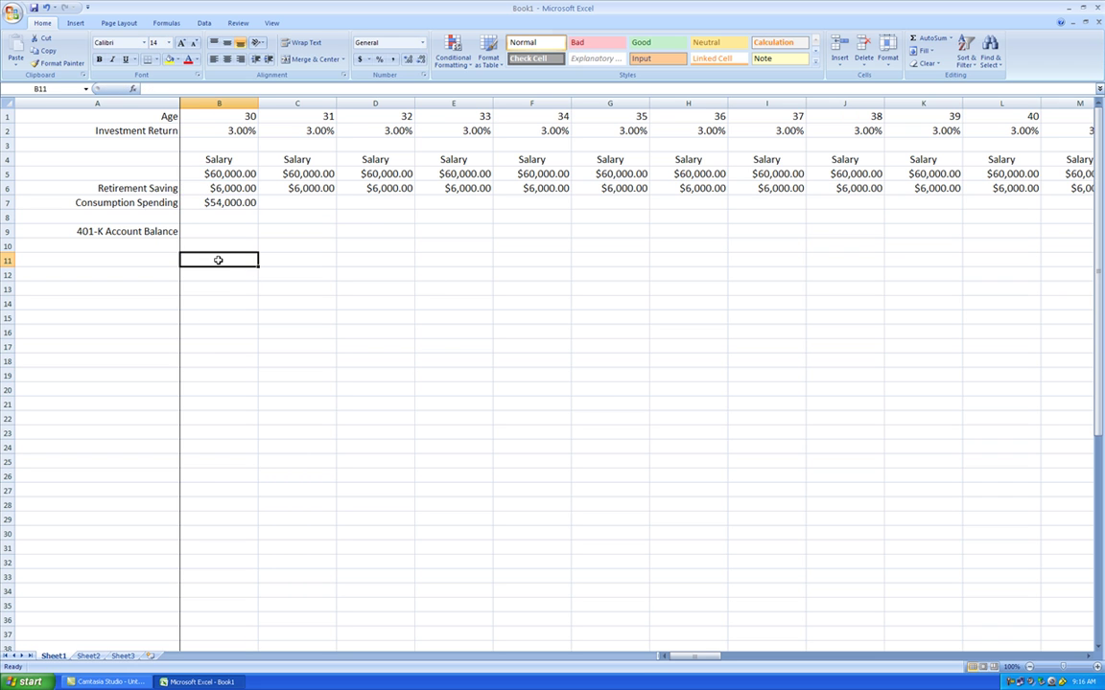
{"action": "left_click", "coordinate": [228, 203]}
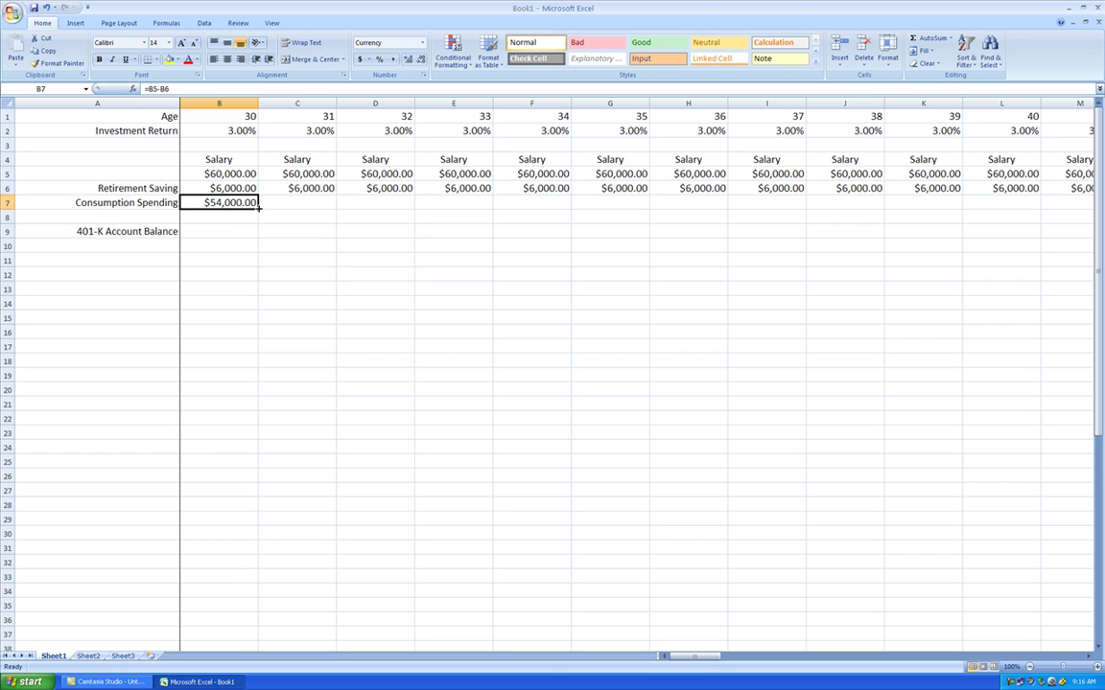
{"action": "left_click_drag", "start_coordinate": [258, 207], "coordinate": [979, 218]}
- Set the age-30 401-K account balance in cell B9 to the first year's saving with =B6
{"action": "left_click_drag", "start_coordinate": [790, 657], "coordinate": [692, 658]}
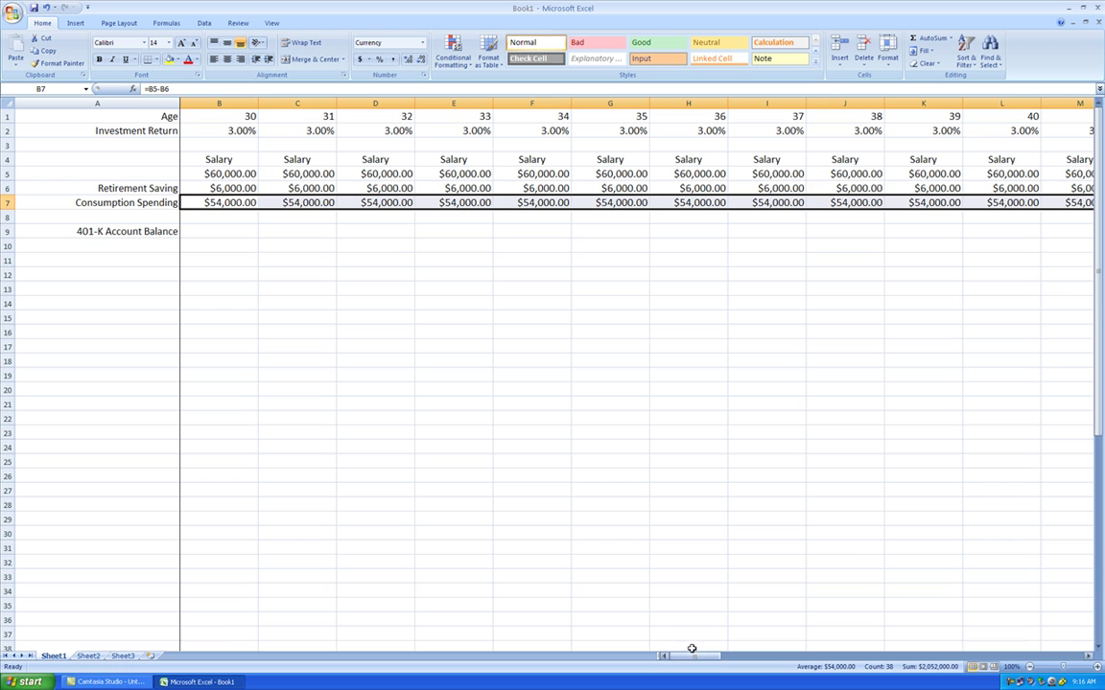
{"action": "left_click", "coordinate": [220, 231]}
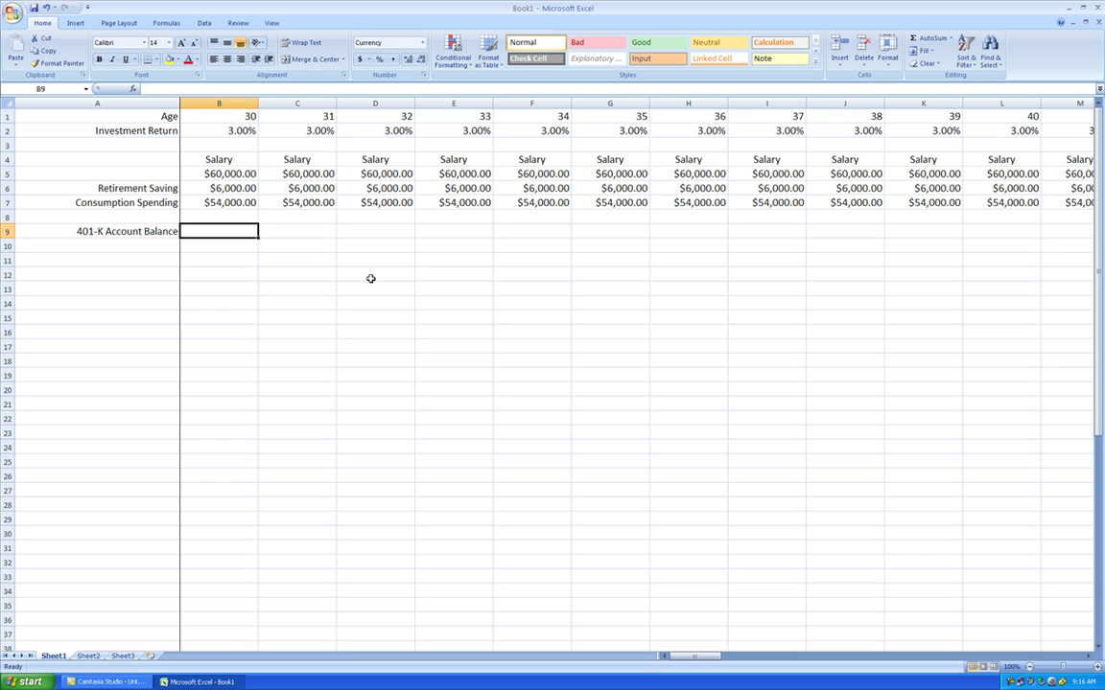
{"action": "type", "text": "="}
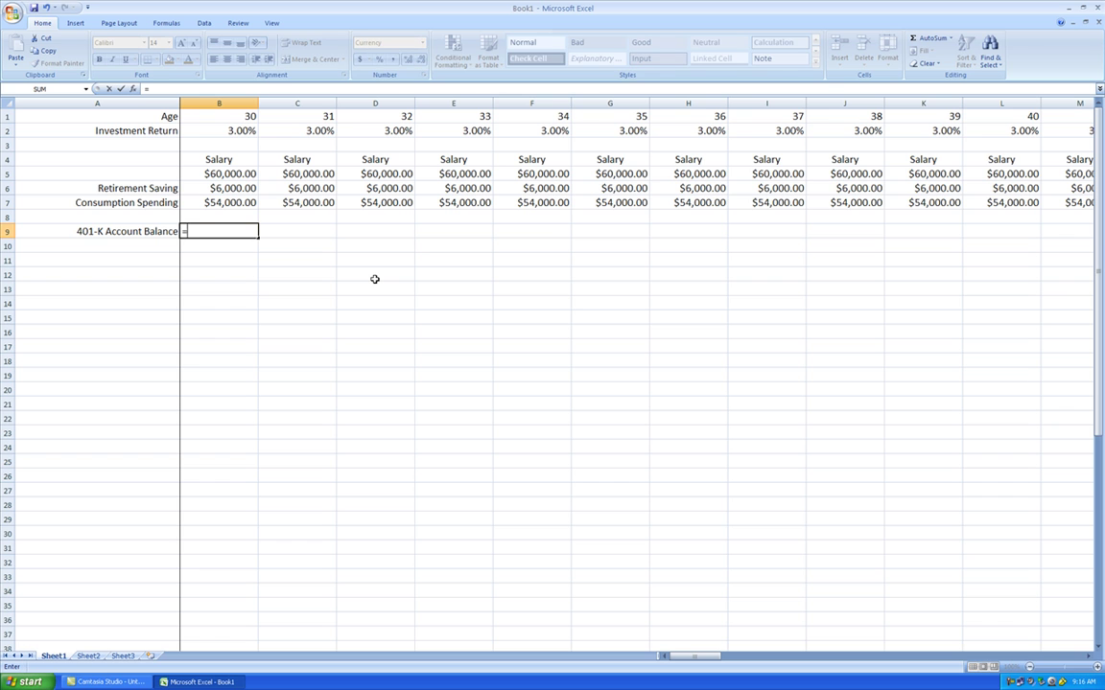
{"action": "type", "text": "b6"}
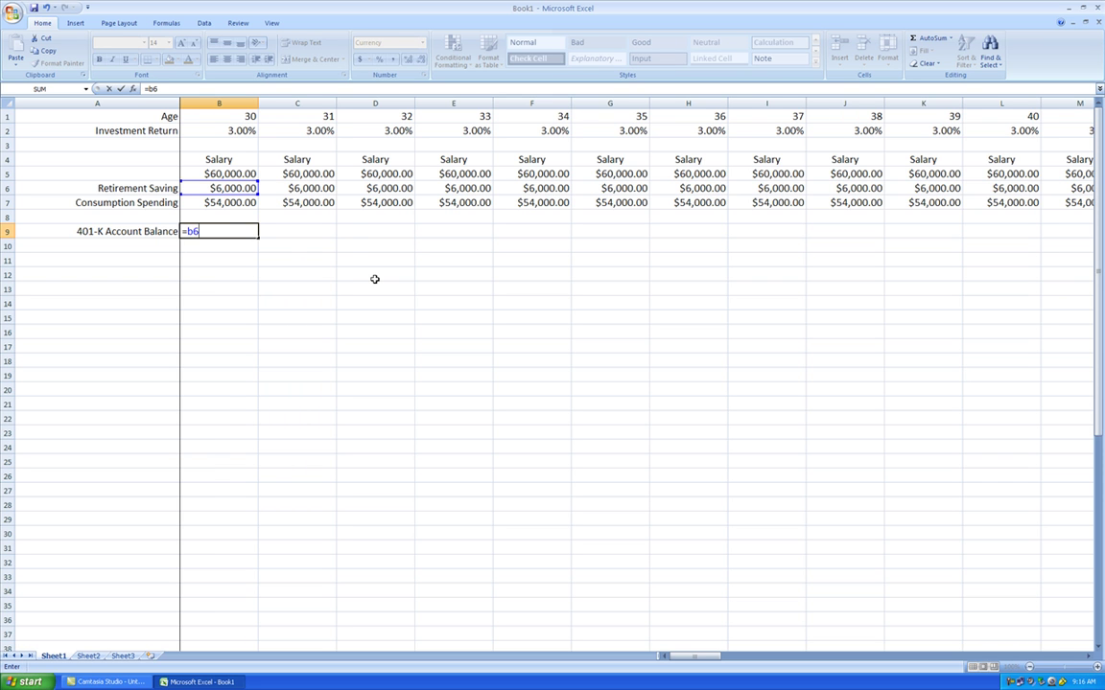
- Enter the age-31 401-K account balance formula =B9*(1+B2)+C6 in cell C9
{"action": "left_click", "coordinate": [297, 231]}
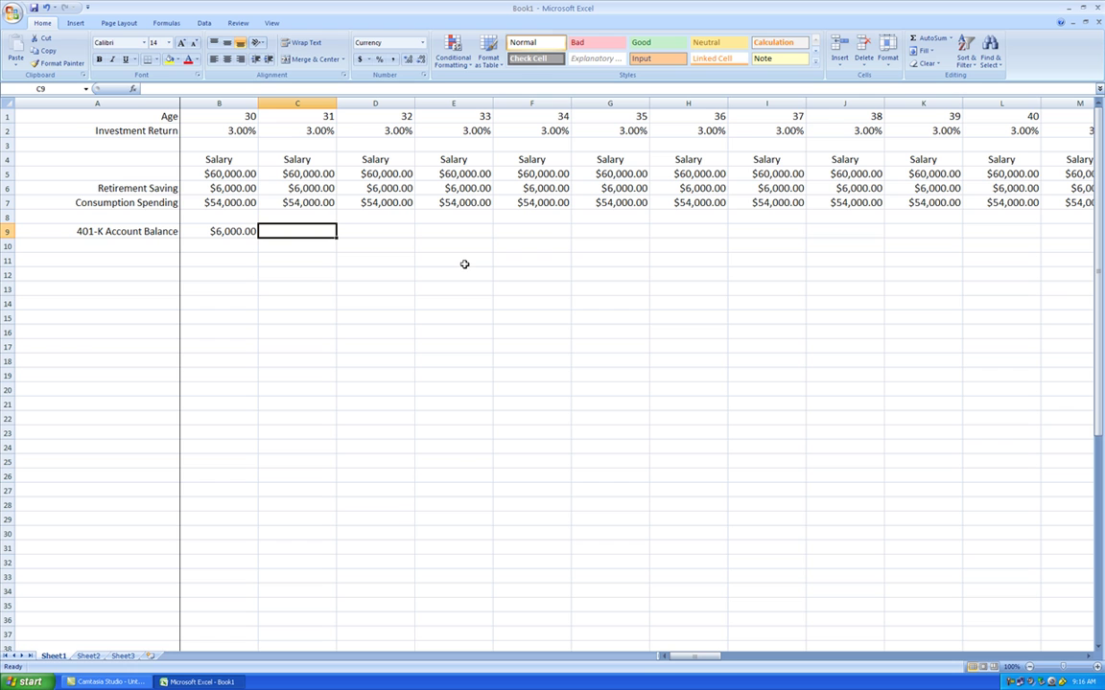
{"action": "type", "text": "=b"}
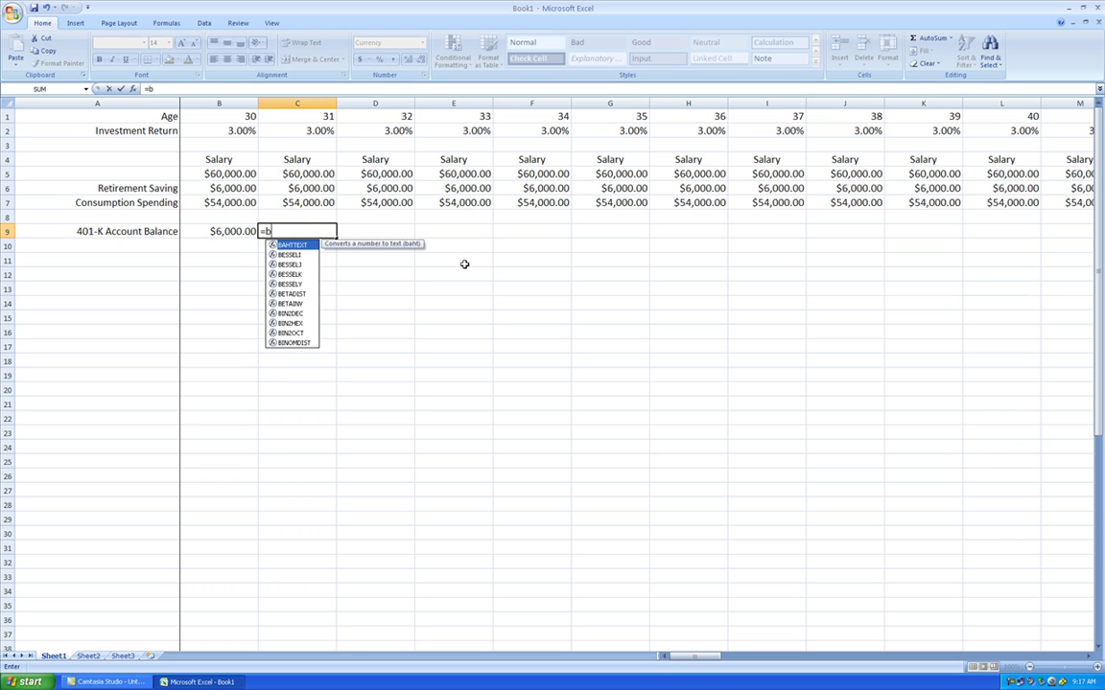
{"action": "type", "text": "9*"}
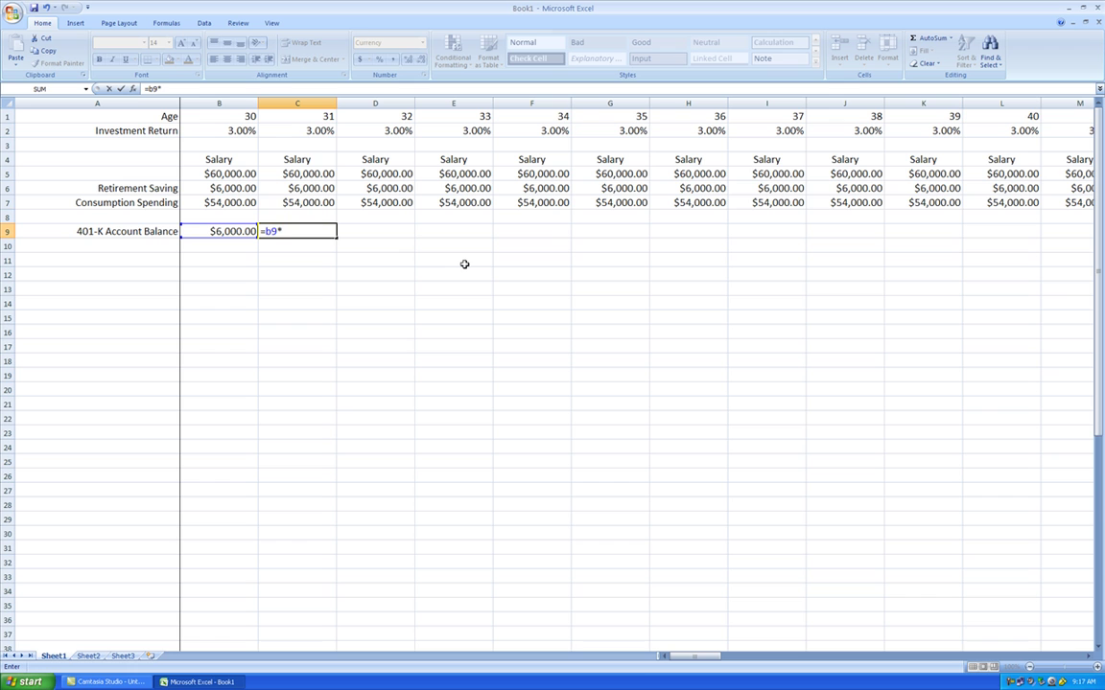
{"action": "type", "text": "(1+b2"}
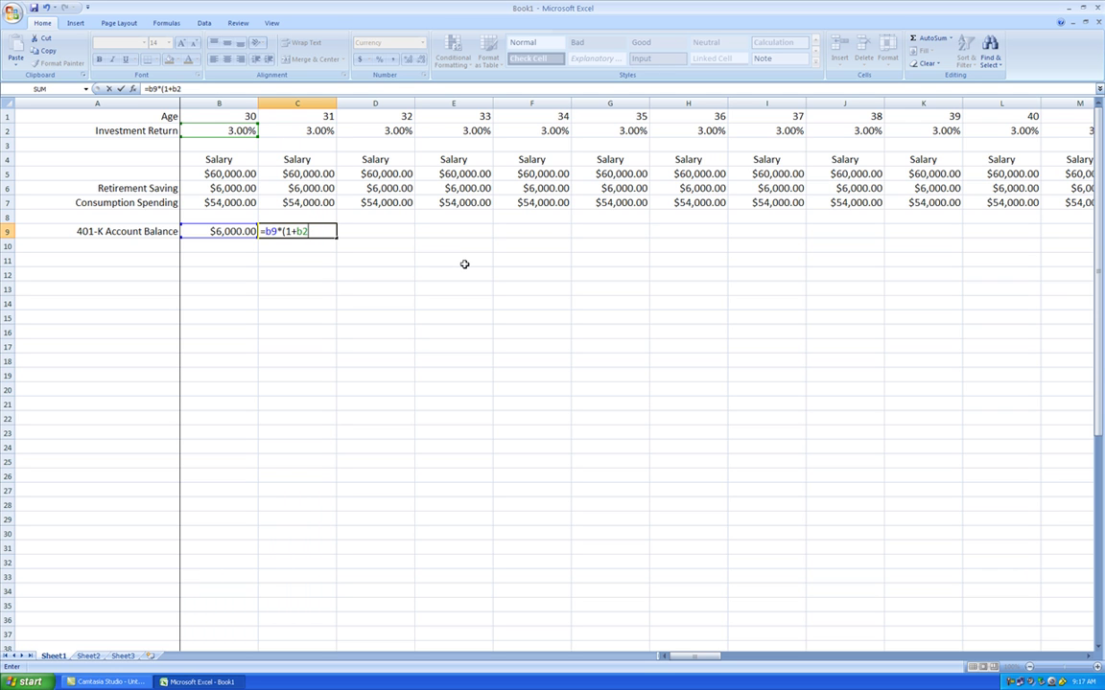
{"action": "type", "text": ")+"}
{"action": "type", "text": "c6"}
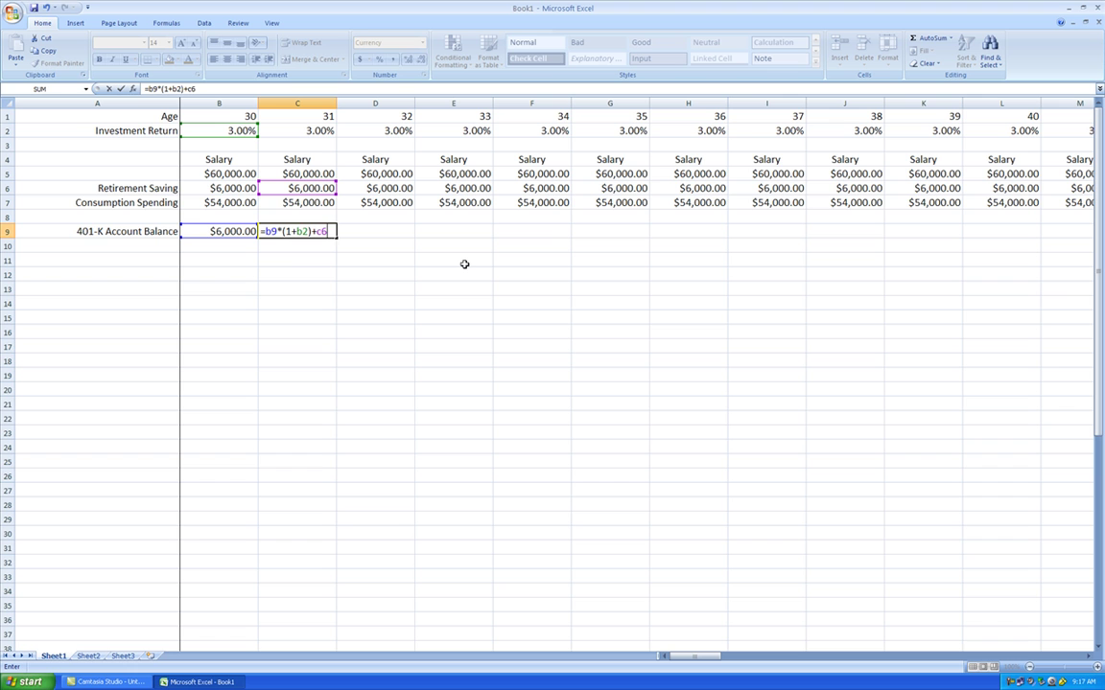
{"action": "left_click", "coordinate": [289, 260]}
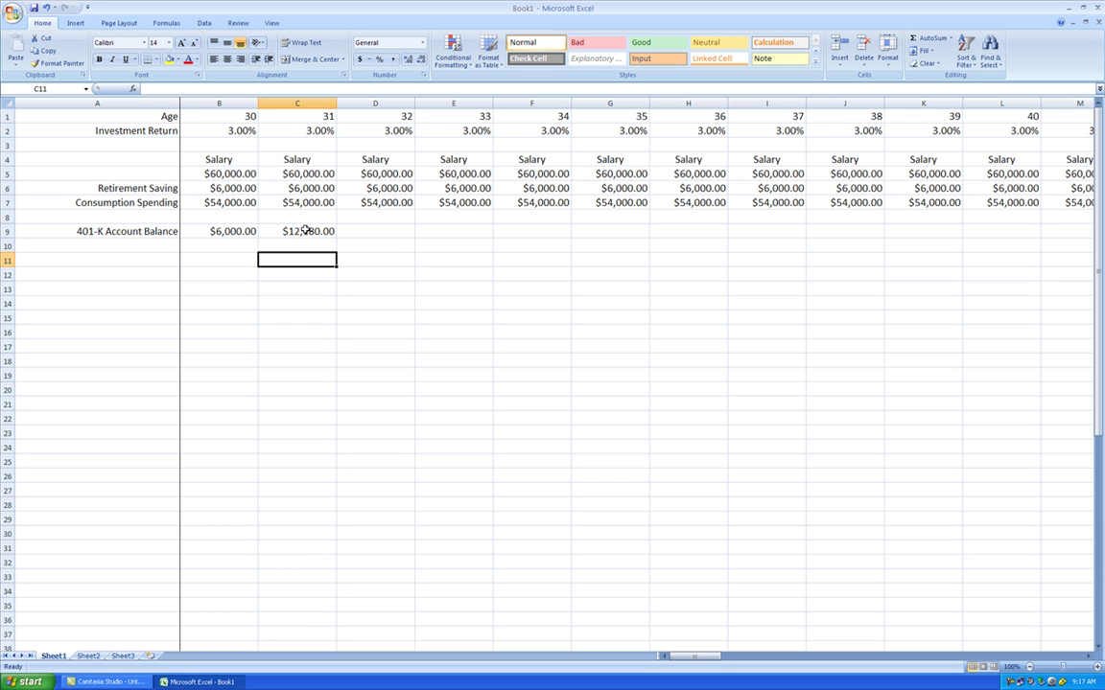
{"action": "left_click", "coordinate": [305, 231]}
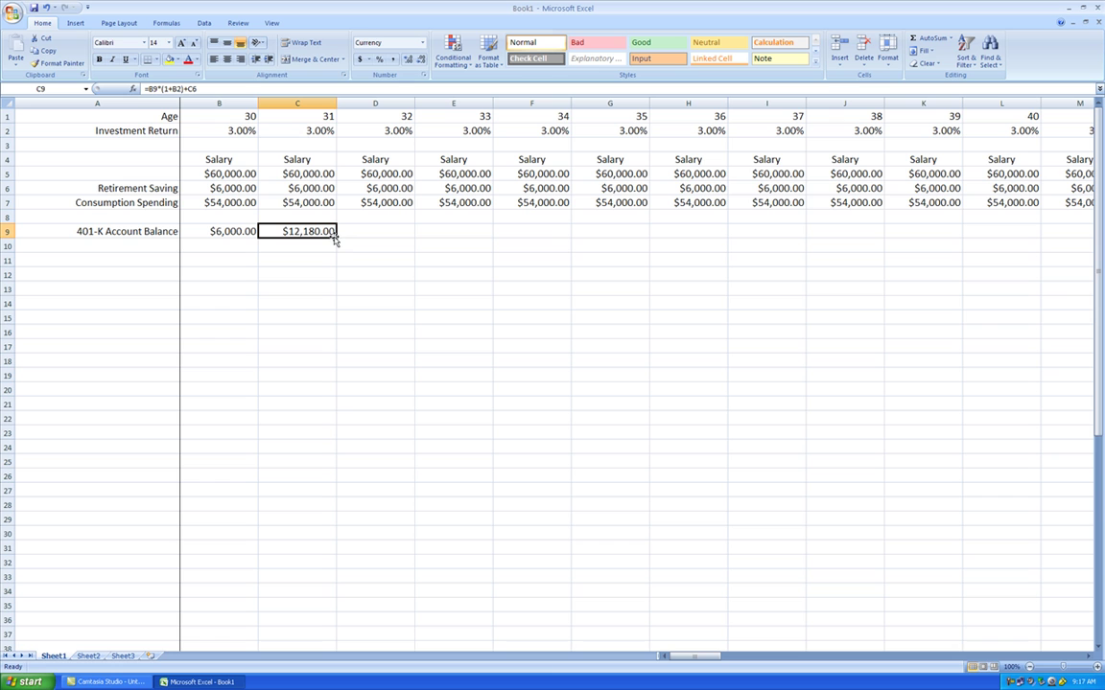
- Fill the 401-K account balance formula from cell C9 across row 9 to age 67 in column AM
{"action": "mouse_move", "coordinate": [337, 236]}
{"action": "left_mouse_down"}
{"action": "mouse_move", "coordinate": [1102, 257]}
{"action": "mouse_move", "coordinate": [357, 234]}
{"action": "left_mouse_up"}
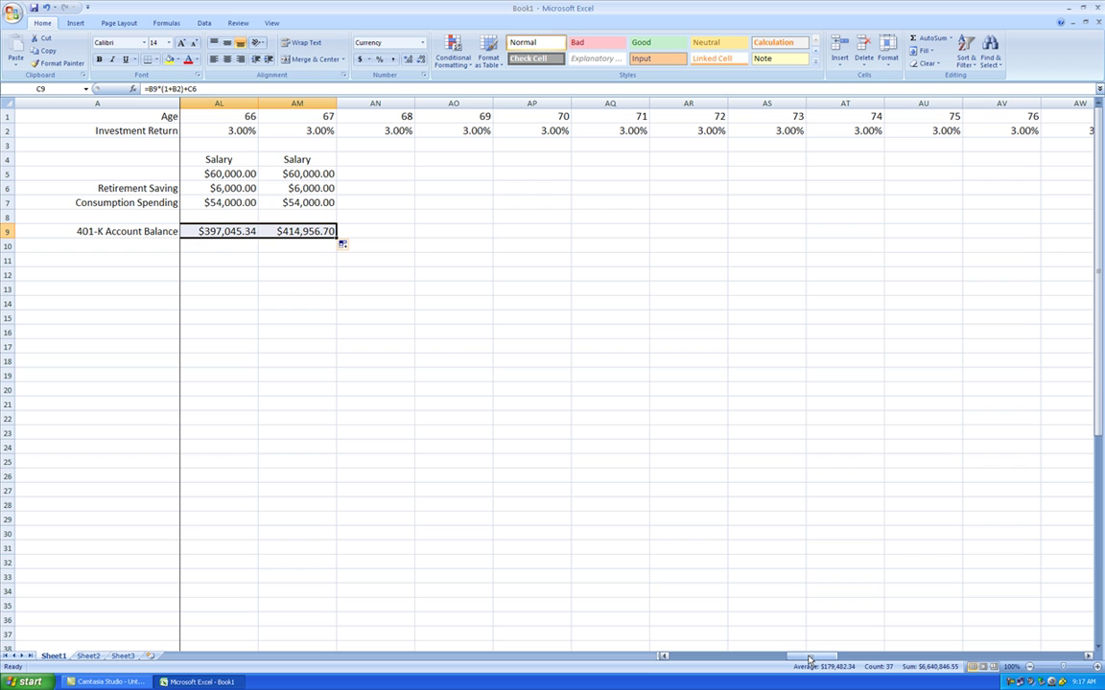
{"action": "left_click_drag", "start_coordinate": [809, 659], "coordinate": [673, 657]}
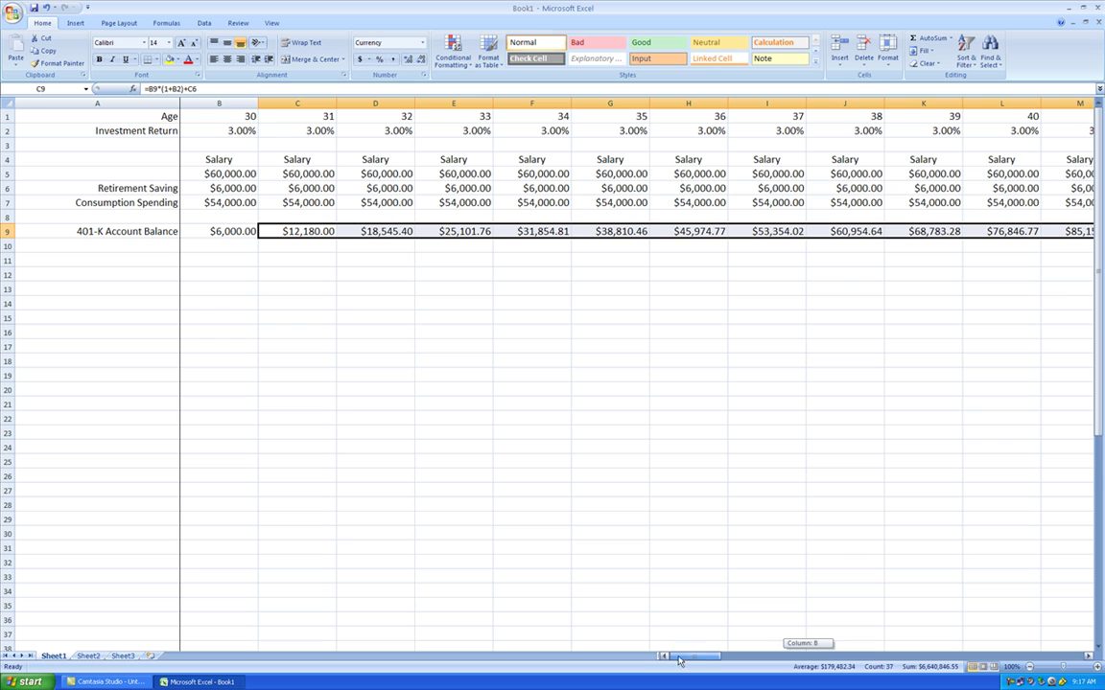
{"action": "left_click", "coordinate": [211, 262]}
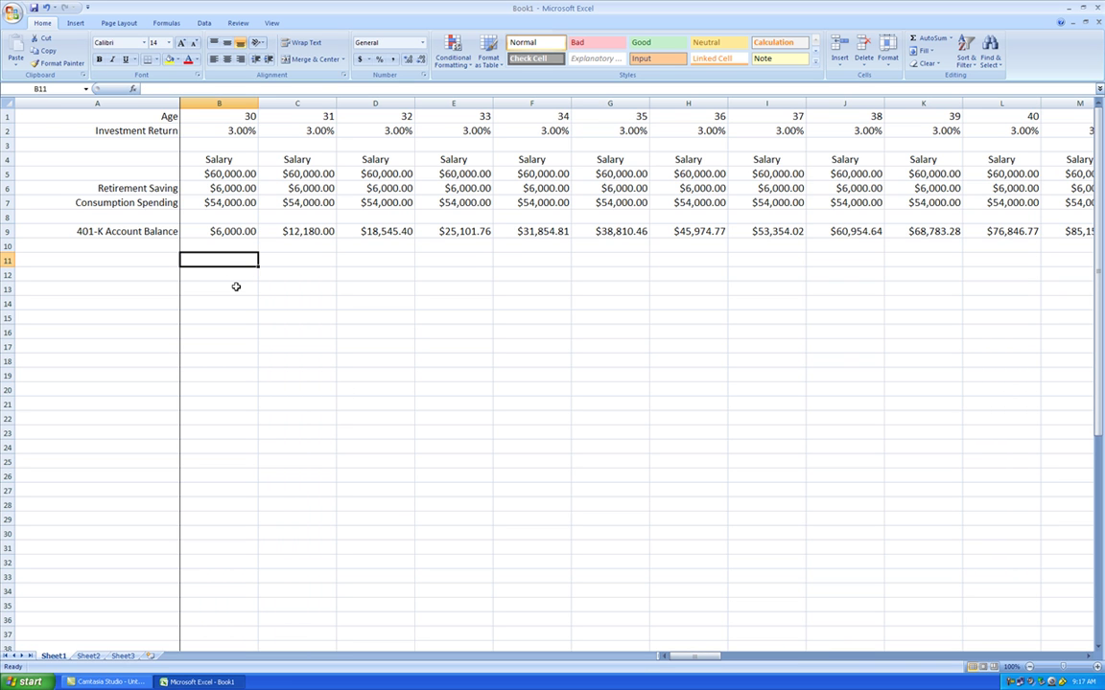
- Set the age-30 investment return in cell B2 to .04 and check the age-67 401-K account balance in cell AM9
{"action": "left_click", "coordinate": [237, 131]}
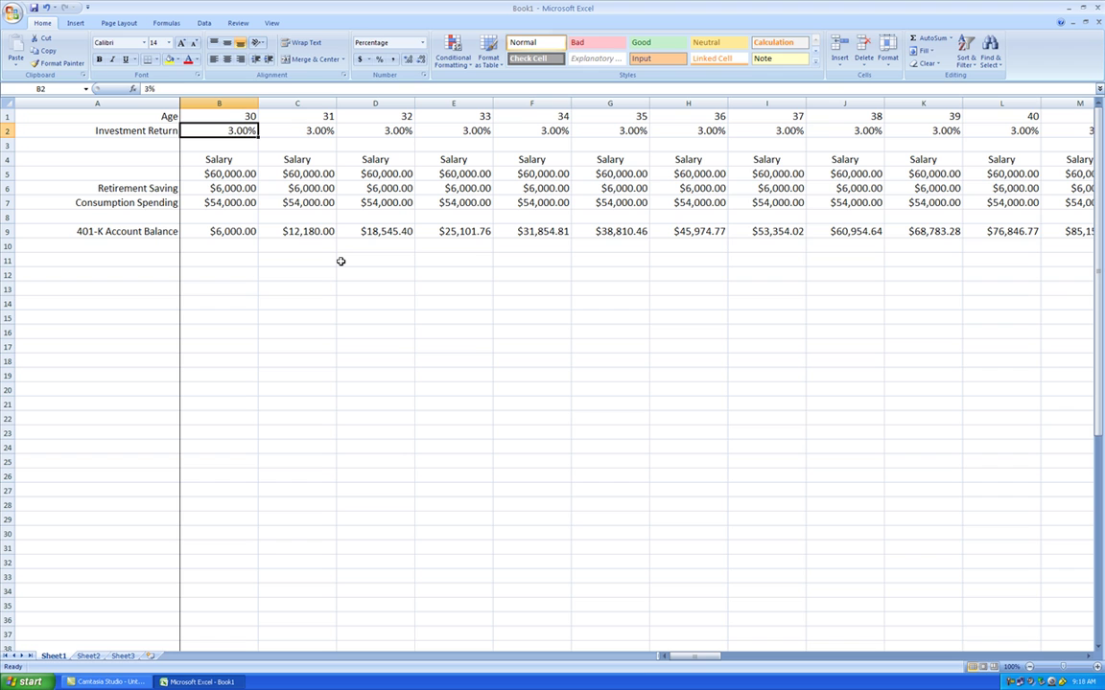
{"action": "type", "text": ".04"}
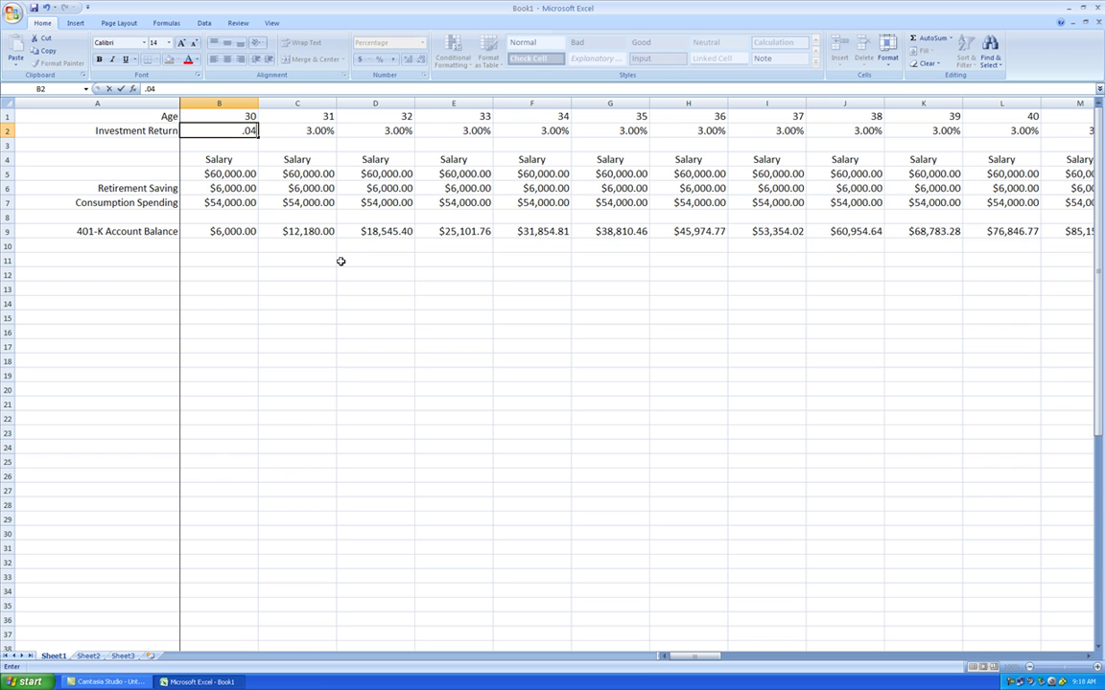
{"action": "left_click", "coordinate": [233, 261]}
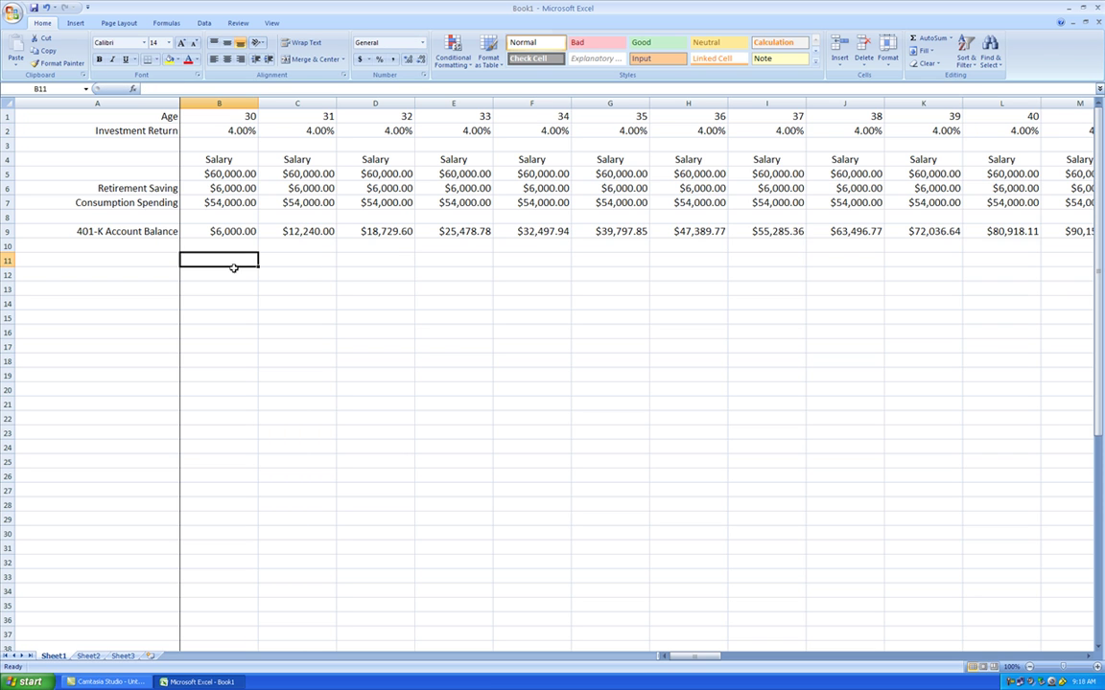
{"action": "left_click_drag", "start_coordinate": [683, 656], "coordinate": [790, 657]}
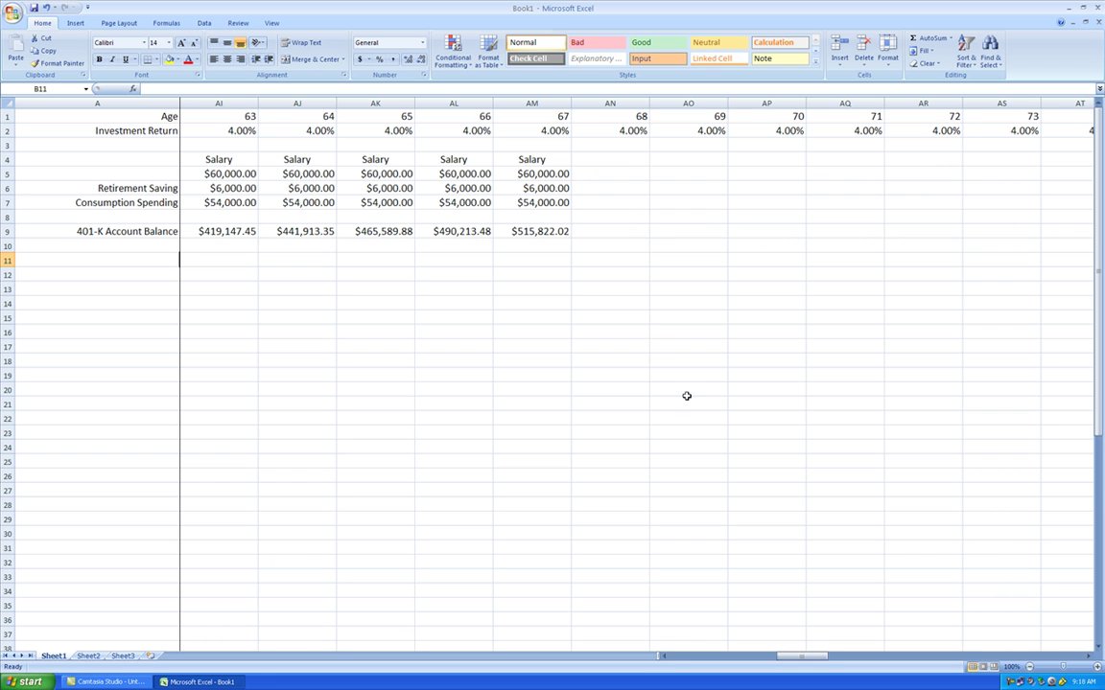
{"action": "left_click", "coordinate": [556, 232]}
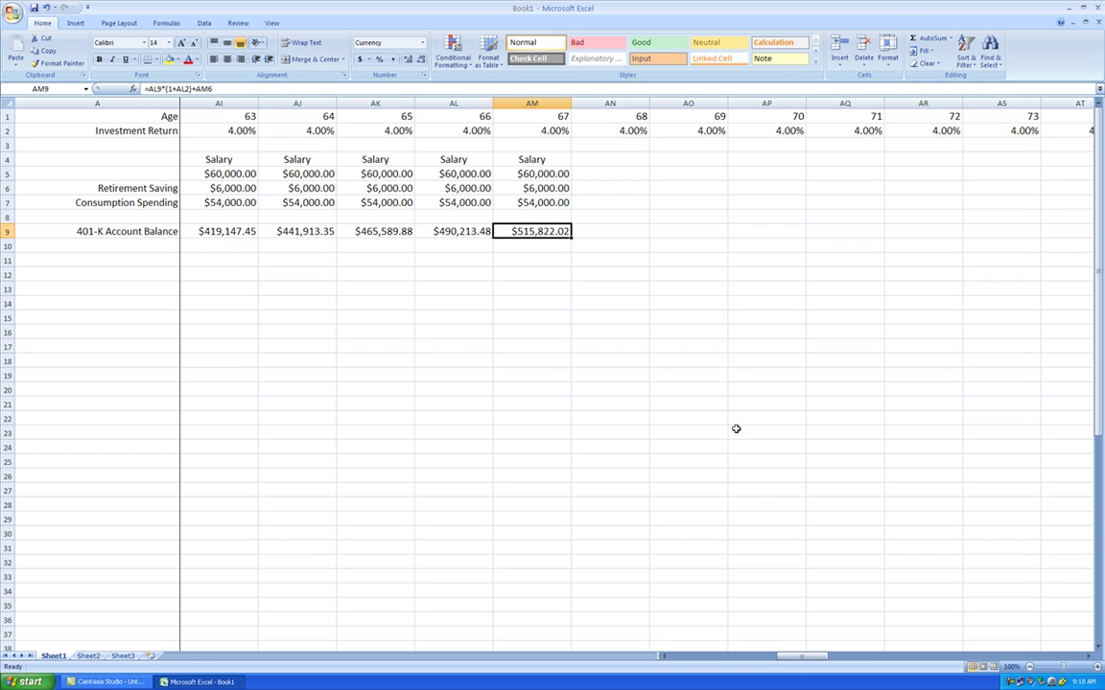
- Set the age-30 retirement saving in cell B6 to 8000
{"action": "left_click_drag", "start_coordinate": [800, 660], "coordinate": [671, 660]}
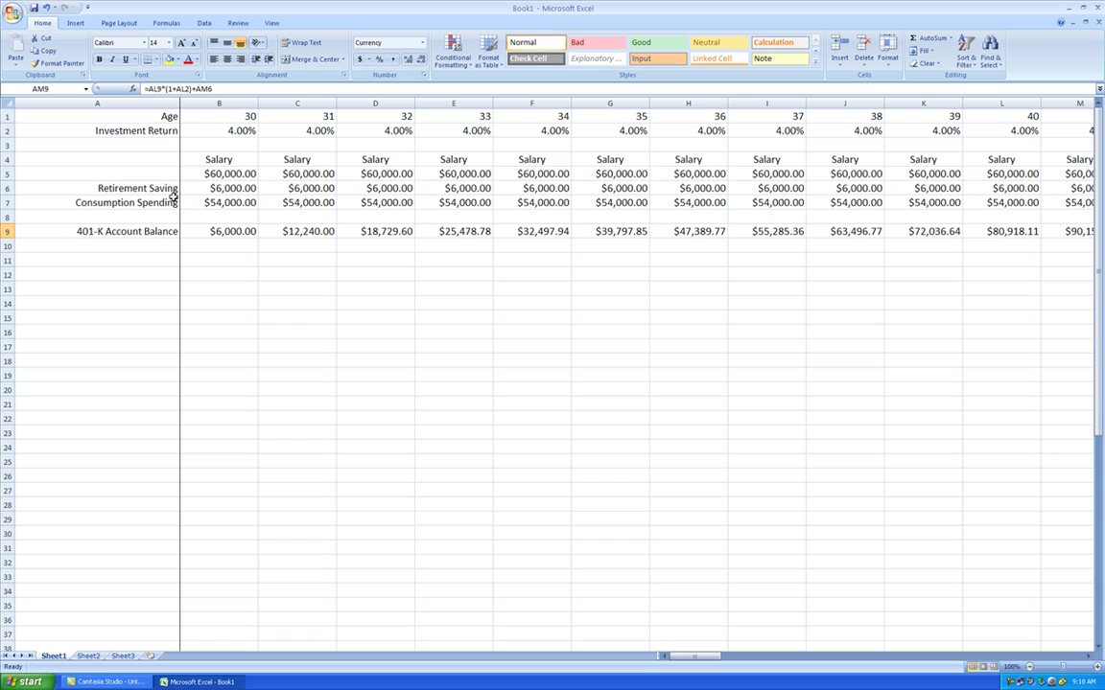
{"action": "left_click", "coordinate": [230, 188]}
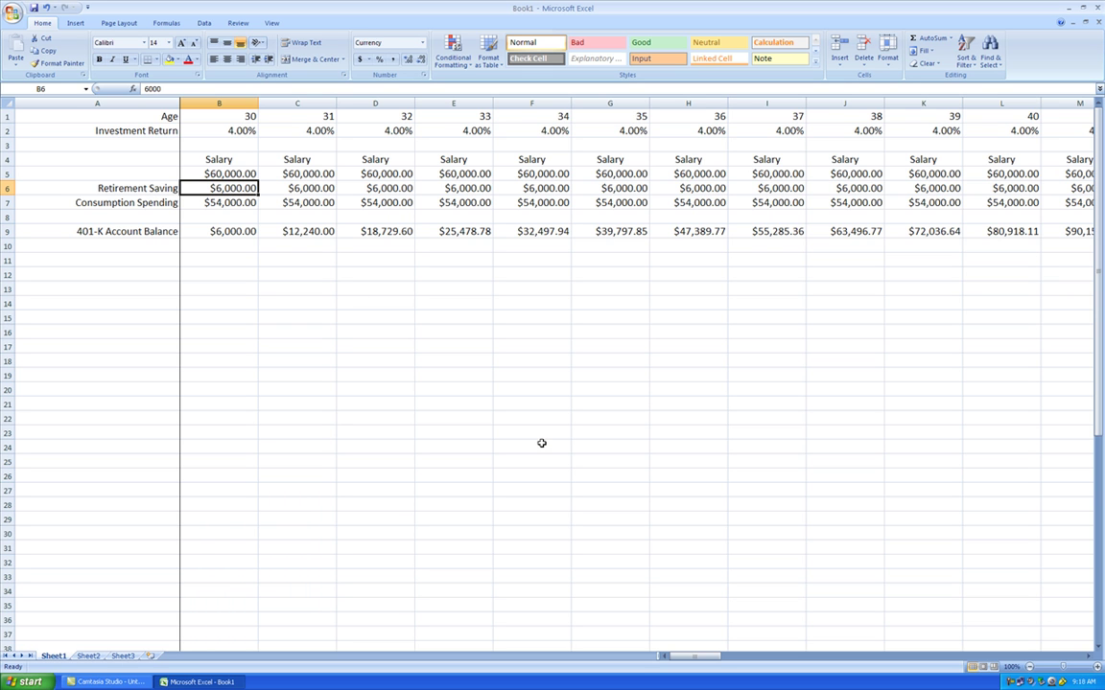
{"action": "type", "text": "8000"}
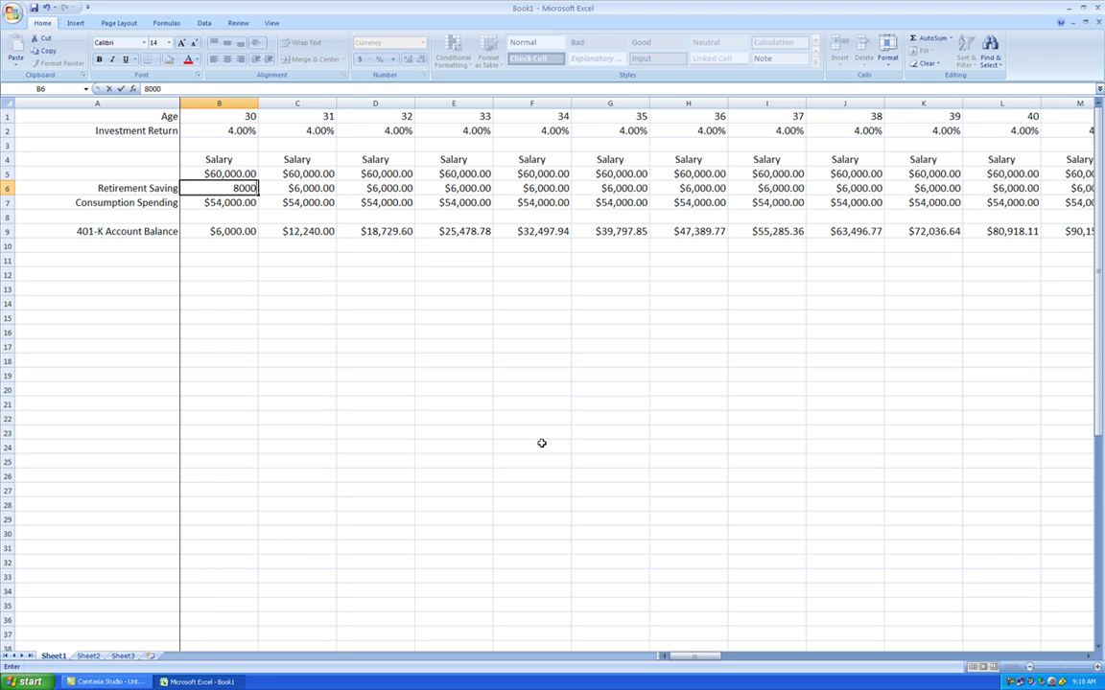
{"action": "left_click", "coordinate": [64, 277]}
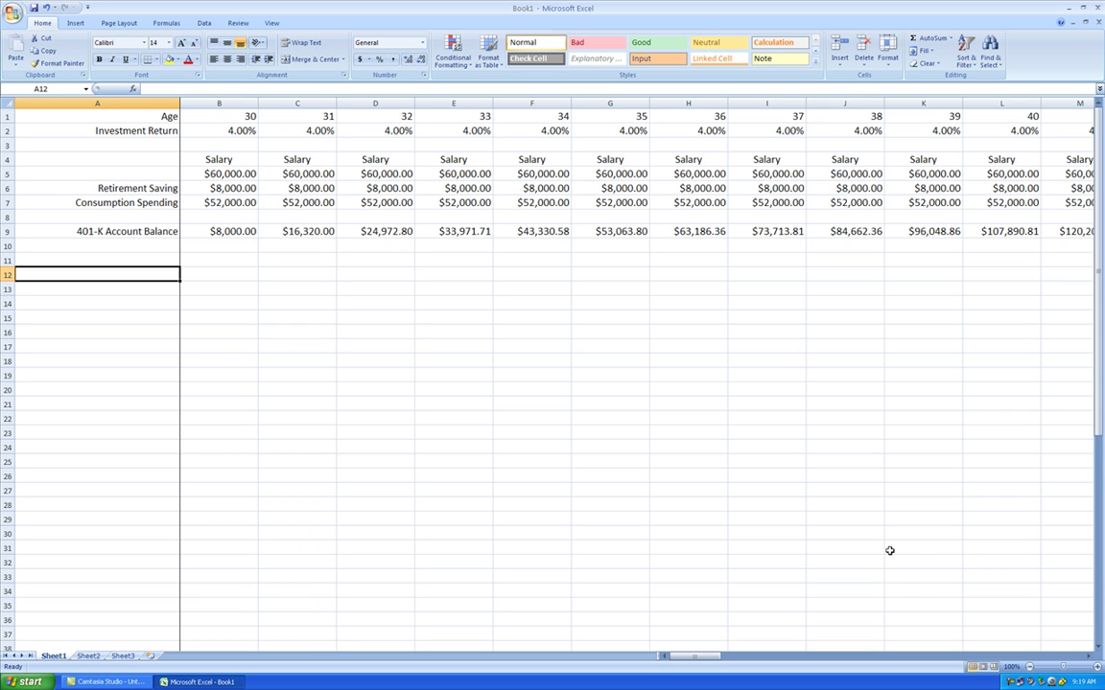
{"action": "left_click", "coordinate": [1009, 683]}
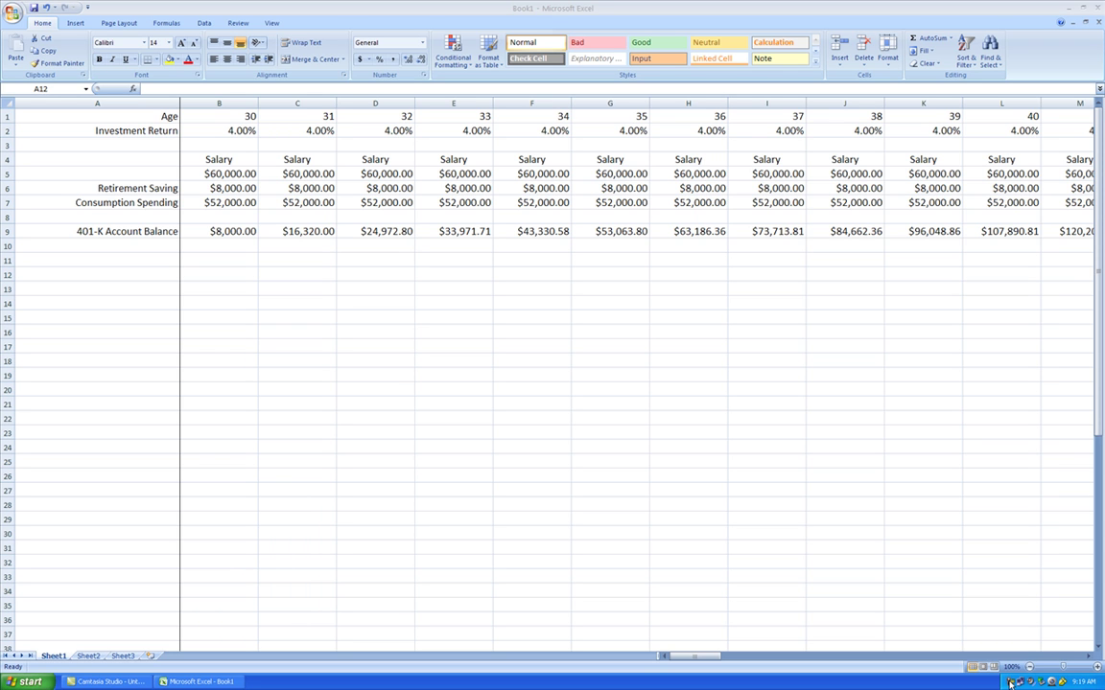